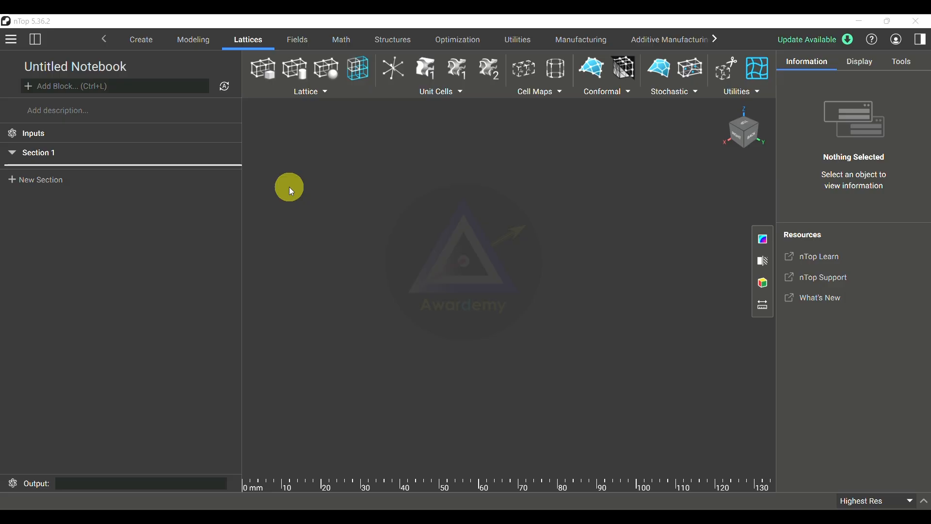
Step: Title the notebook TPMS_Cylindrical_Volume_Lattice
click(99, 65)
text(TPMS)
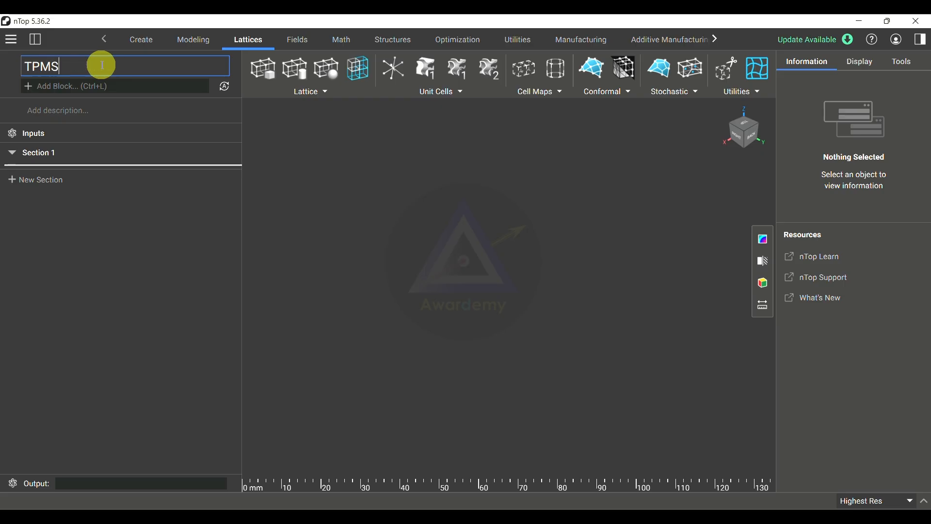
text(_Cylindrical_V)
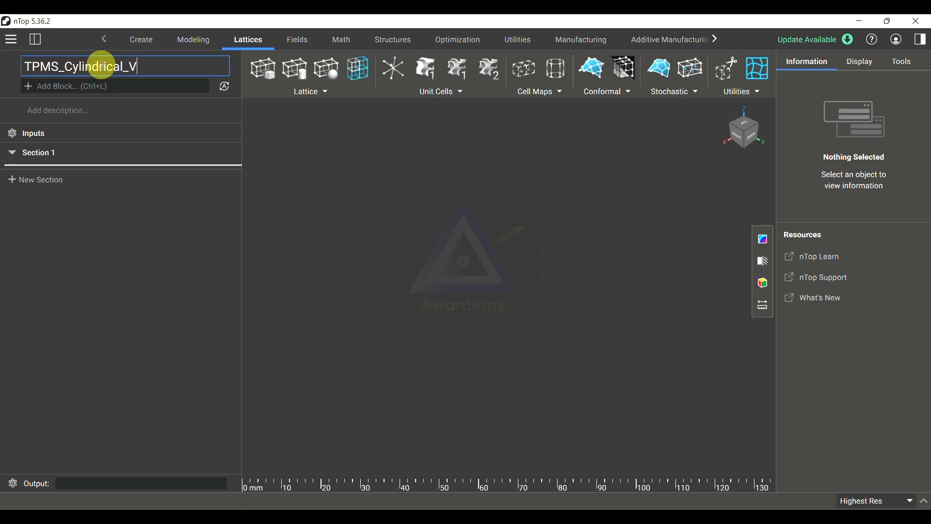
text(olume_Lattice)
Step: Enter the notebook description "The generation of TPMS cylindrical volume lattice"
click(109, 107)
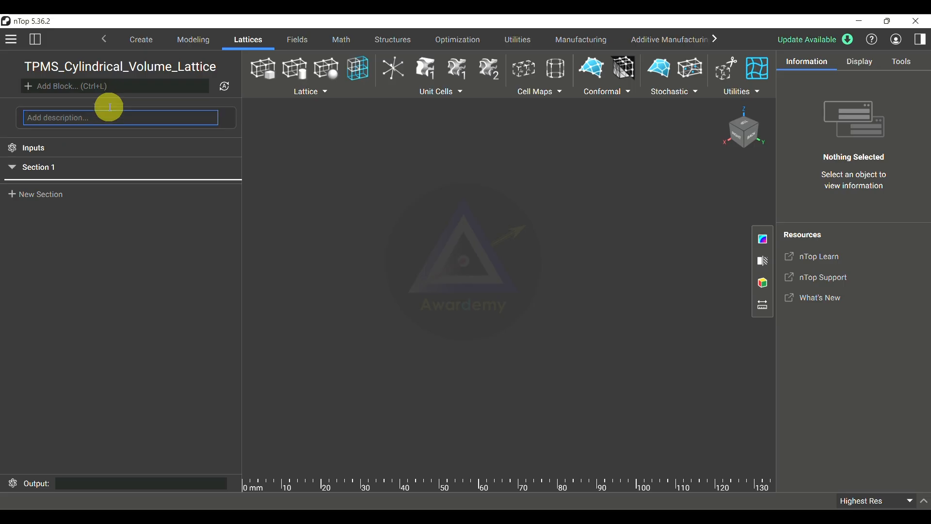
text(The generation of TPMS)
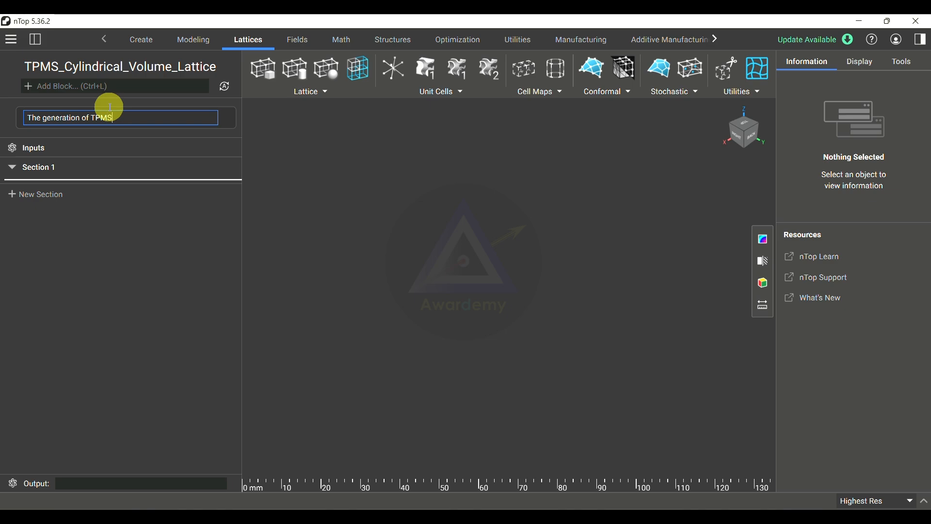
text( cylindrical volume lattice)
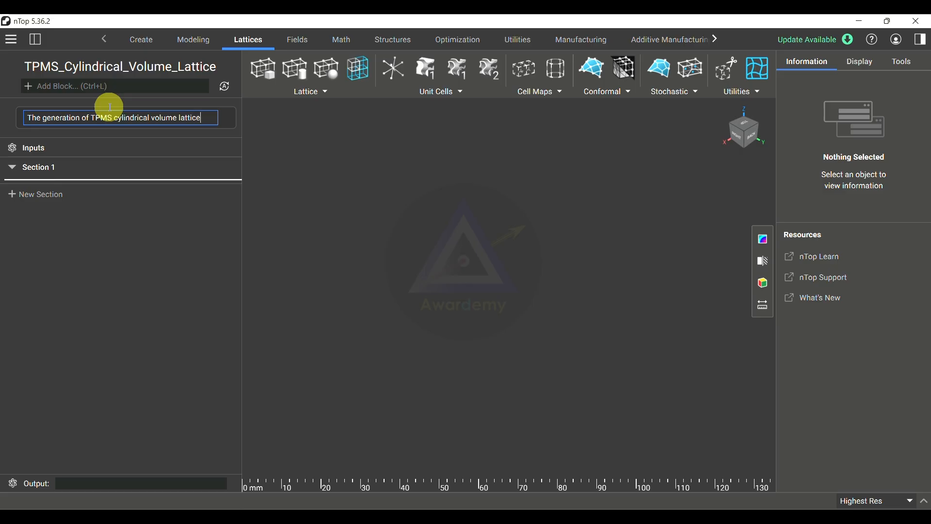
Step: Rename Section 1 as "TPMS cylindrical lattices"
double_click(118, 166)
text(TPM)
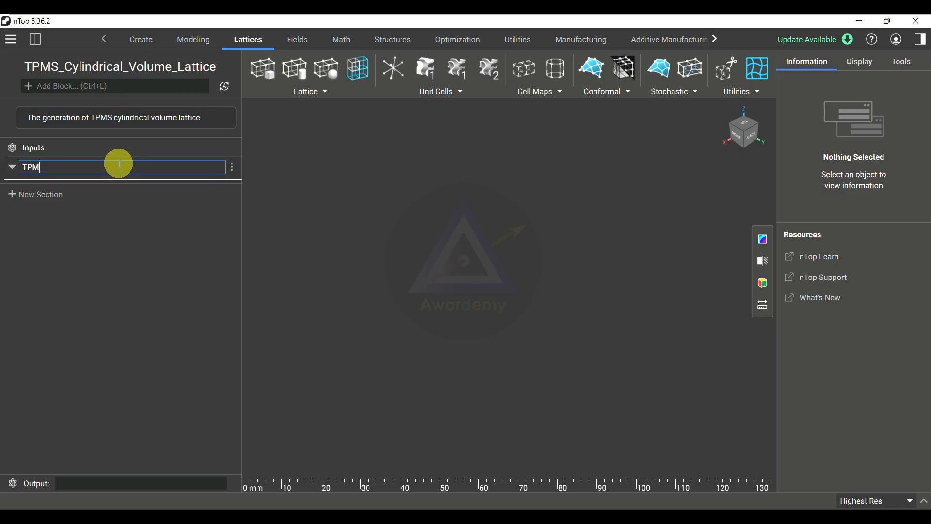
text(S cylindrical lattices)
click(133, 224)
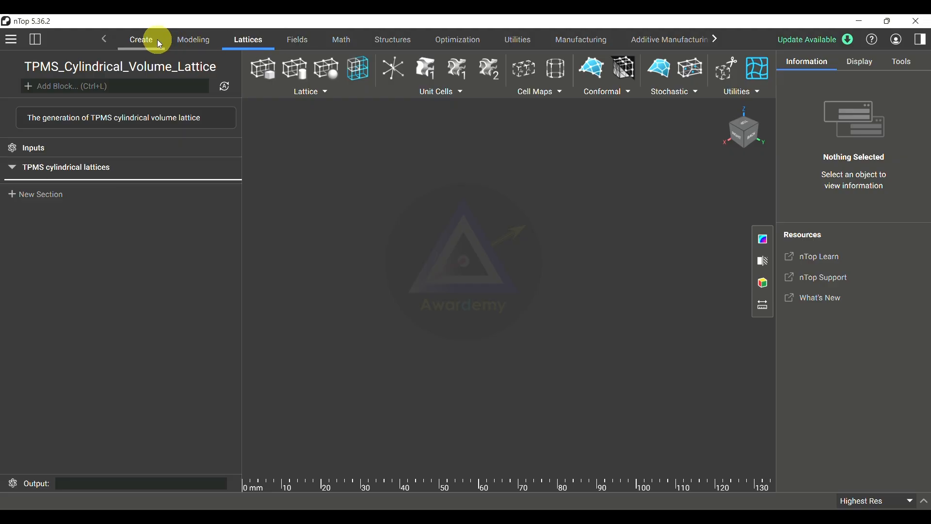
Step: Add a Cylindrical Volume Lattice block to the TPMS cylindrical lattices section
click(199, 39)
click(248, 38)
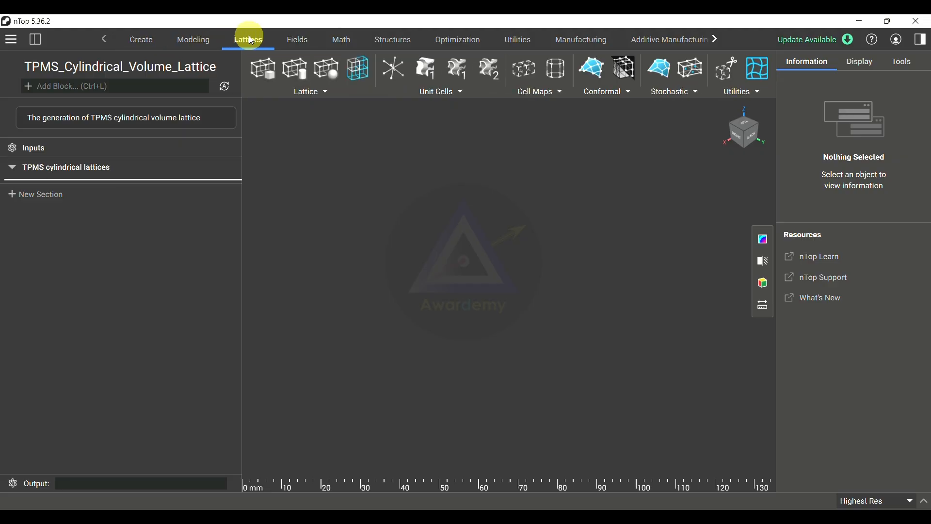
click(312, 93)
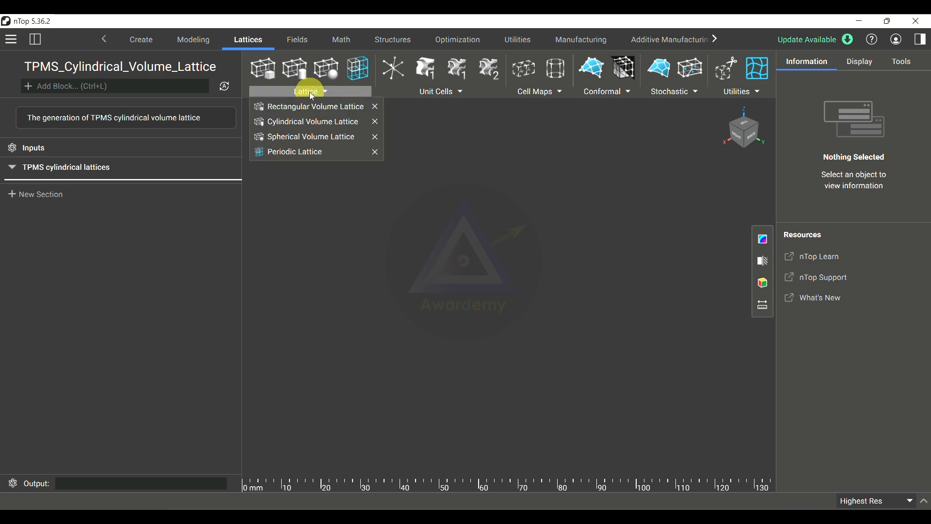
click(313, 124)
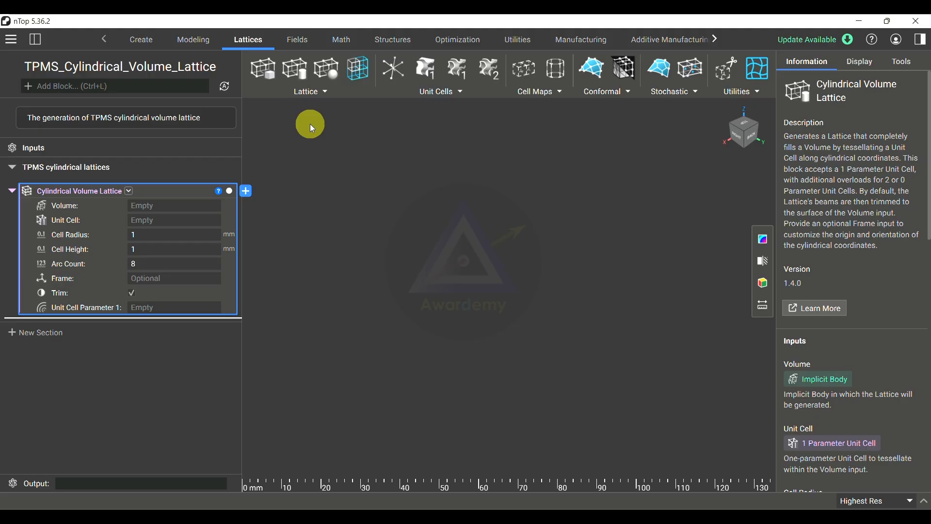
Step: Fill the lattice block's Volume input with a Cylinder block
click(176, 202)
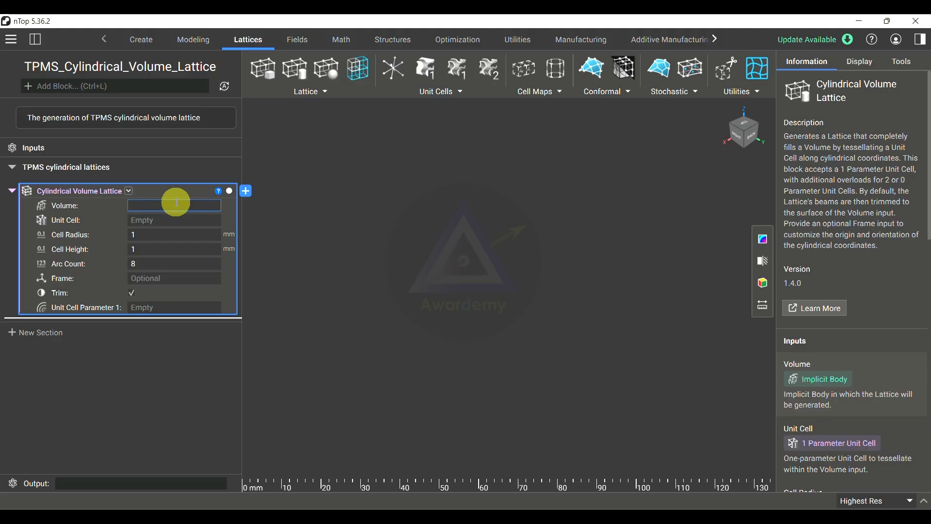
text(cylin)
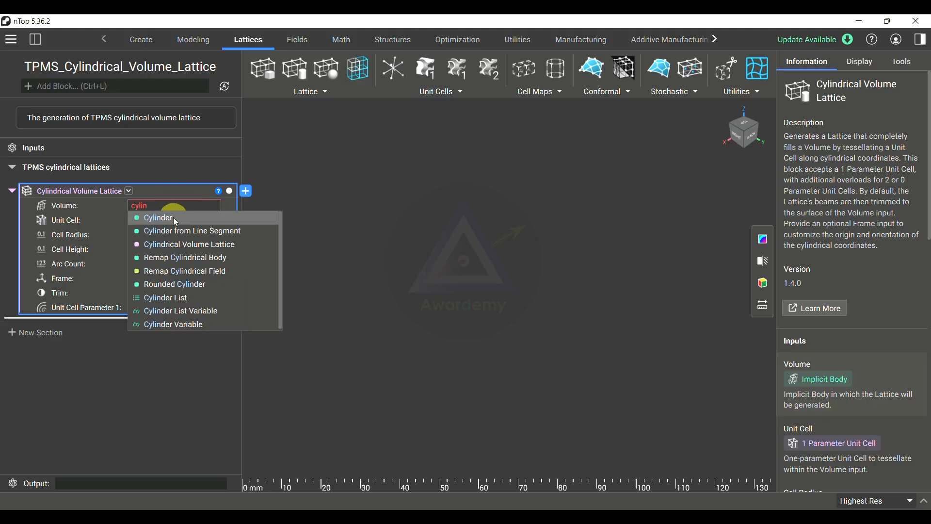
click(173, 218)
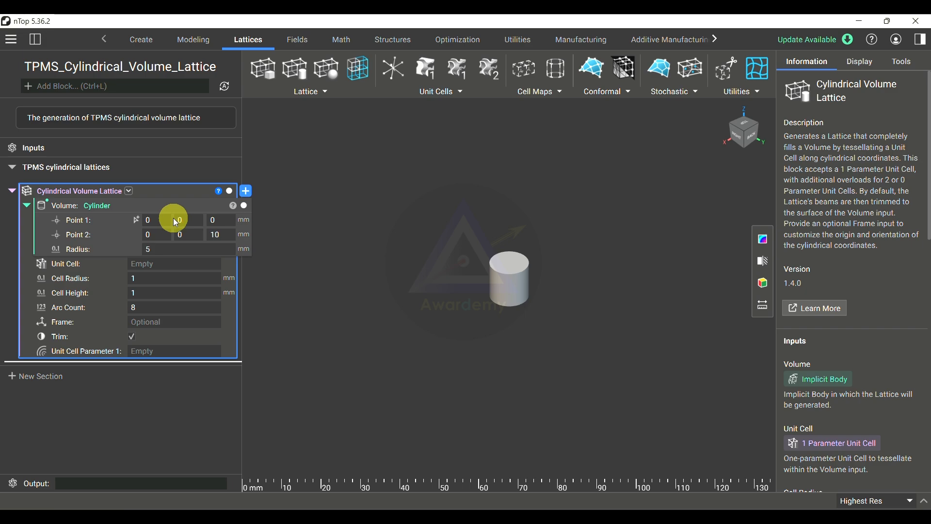
scroll(514, 282, up, 6)
scroll(514, 282, up, 2)
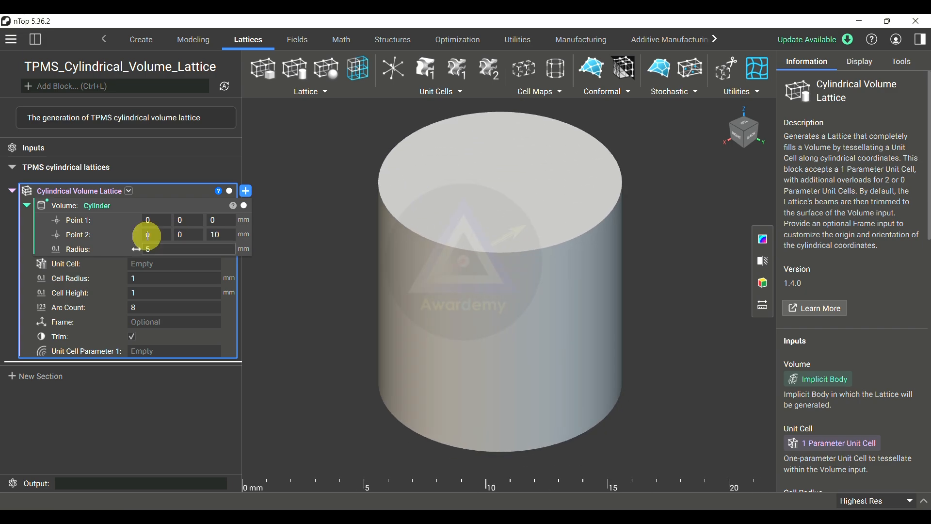
Step: Examine the cylinder's Point 1, Point 2 and Radius inputs against the model and collapse the Cylinder block
click(126, 219)
click(164, 221)
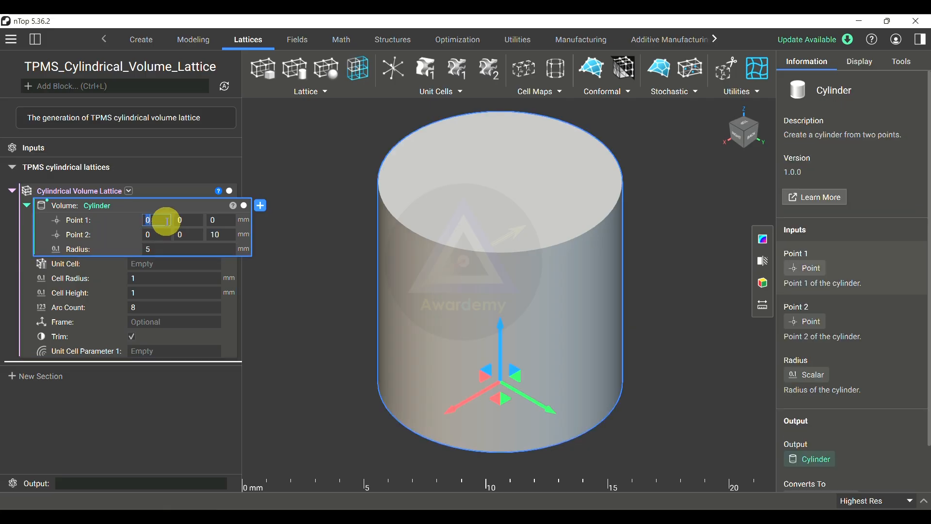
right_drag(536, 337, 555, 245)
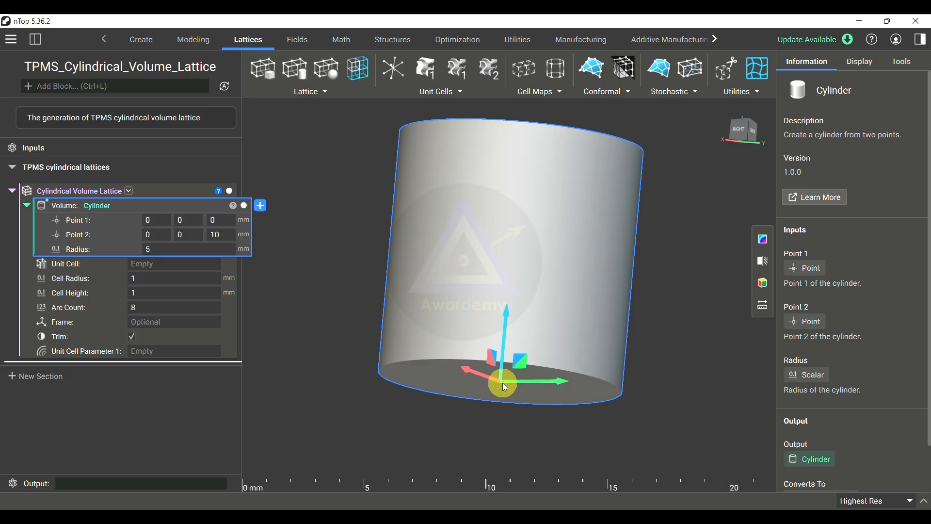
click(219, 234)
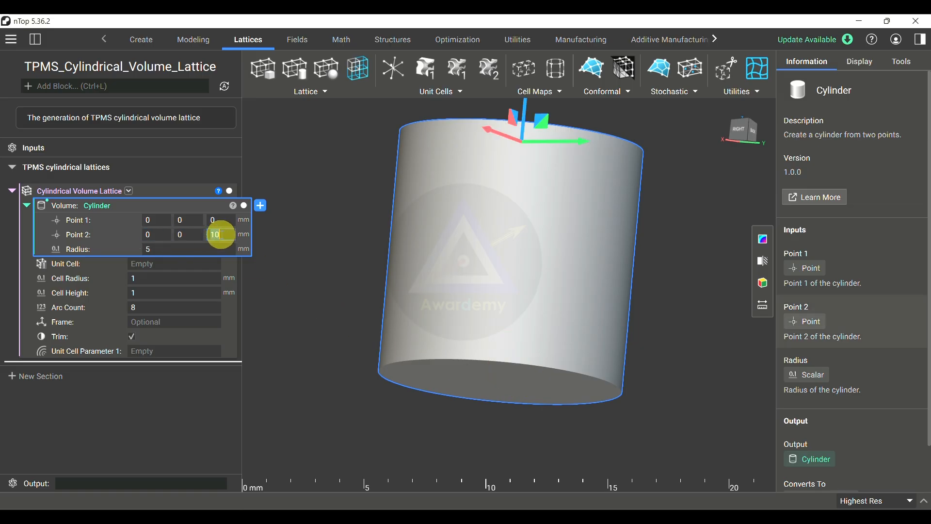
right_drag(519, 252, 443, 296)
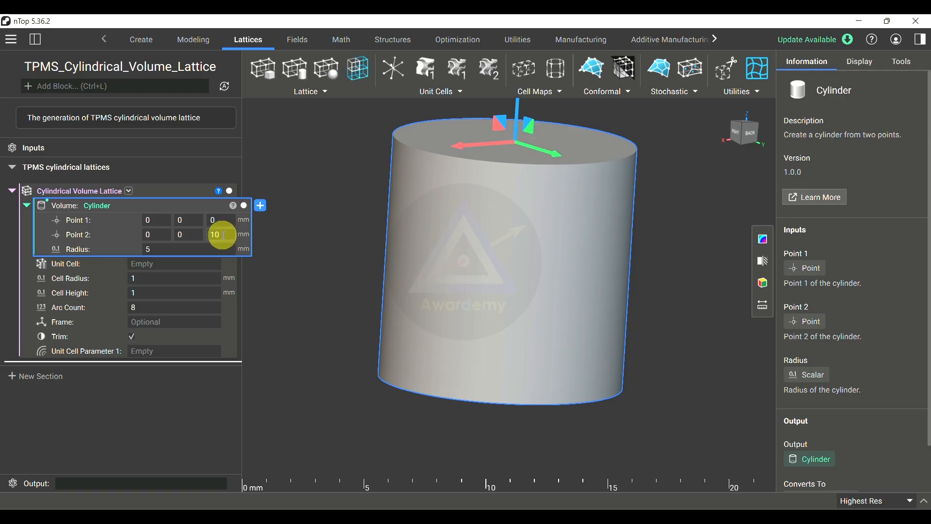
click(201, 246)
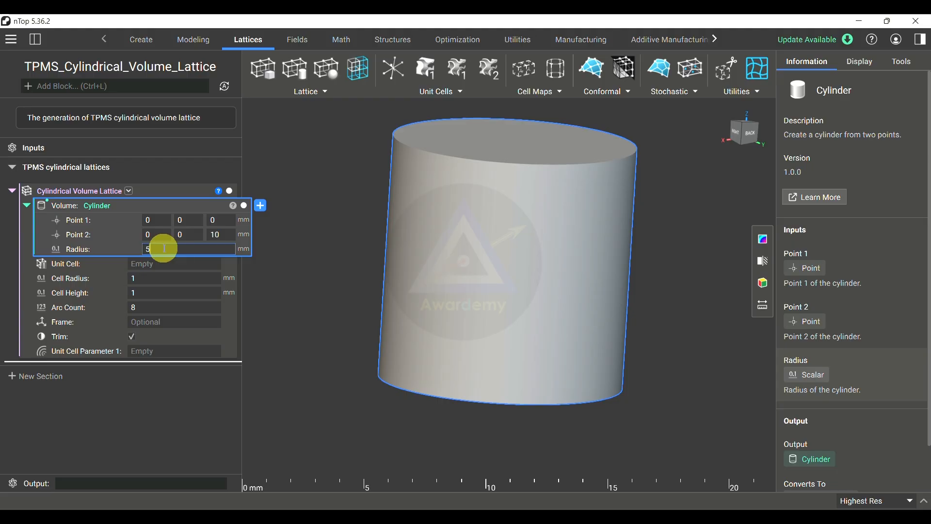
click(156, 208)
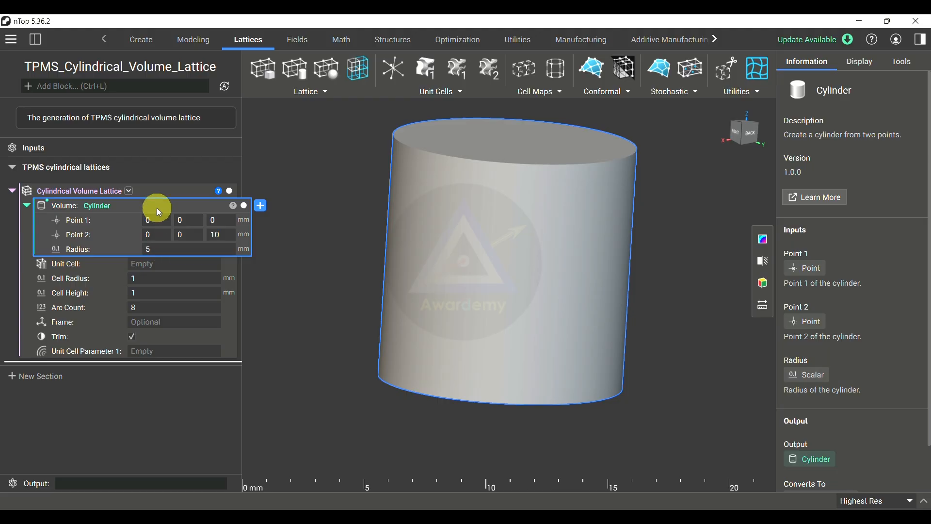
click(156, 207)
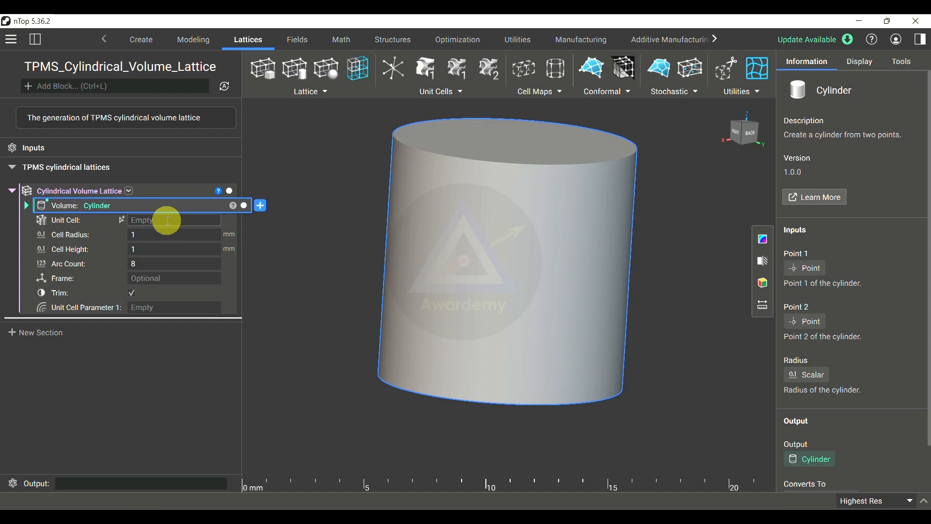
Step: Add a TPMS Unit Cell with Offset block below the Cylindrical Volume Lattice block
click(167, 220)
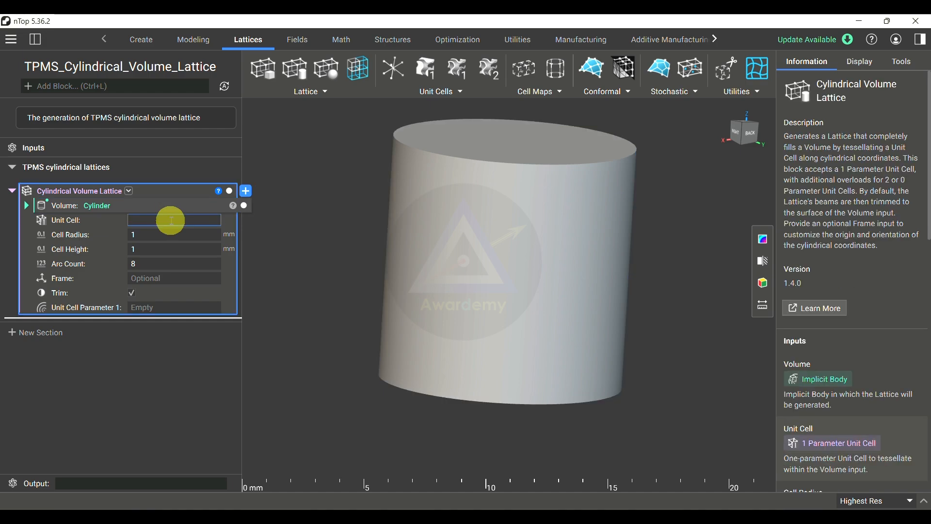
click(451, 90)
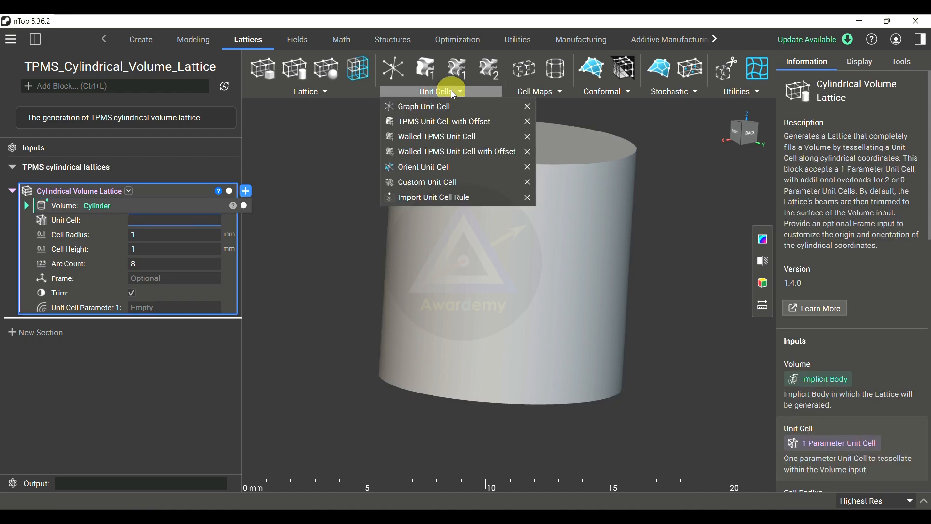
click(451, 122)
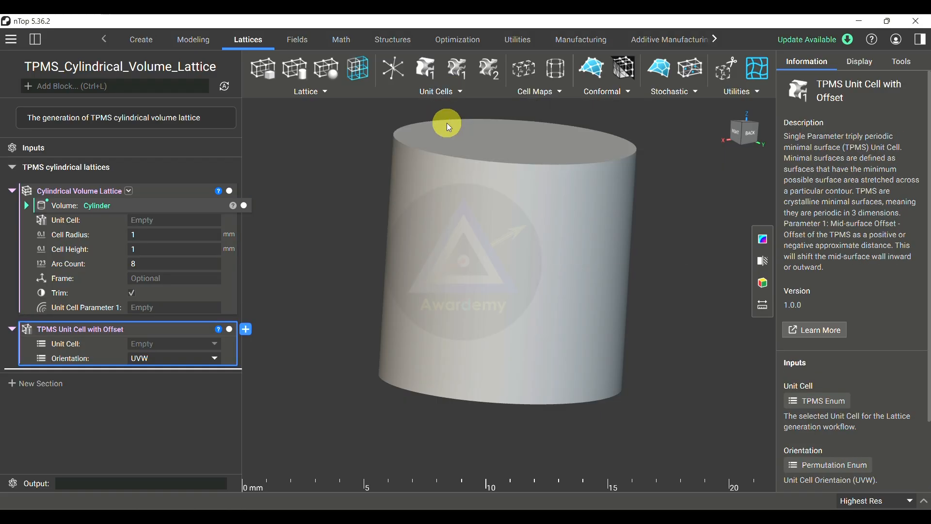
click(153, 328)
Step: Set the TPMS unit cell type to Gyroid and insert the block into the lattice's Unit Cell input
click(153, 343)
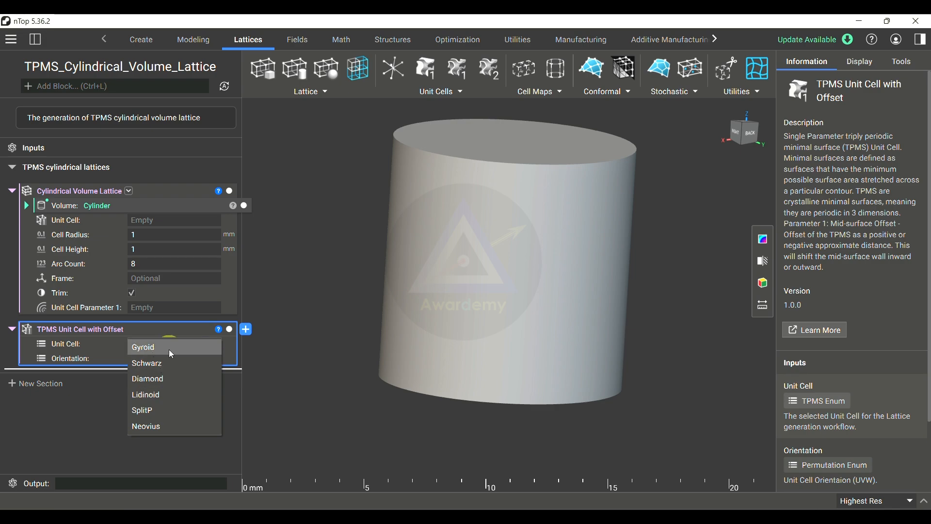
click(171, 349)
scroll(521, 321, down, 3)
right_drag(514, 392, 617, 401)
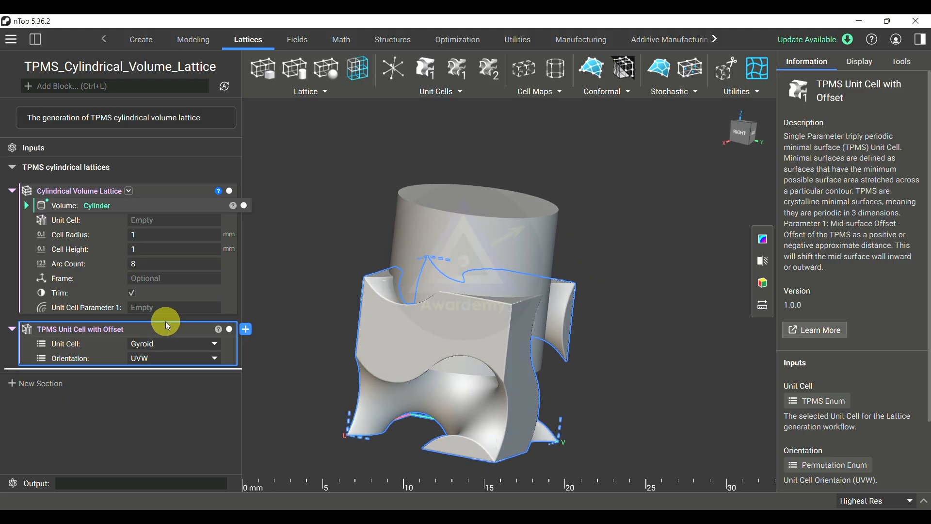
drag(153, 330, 188, 219)
click(193, 223)
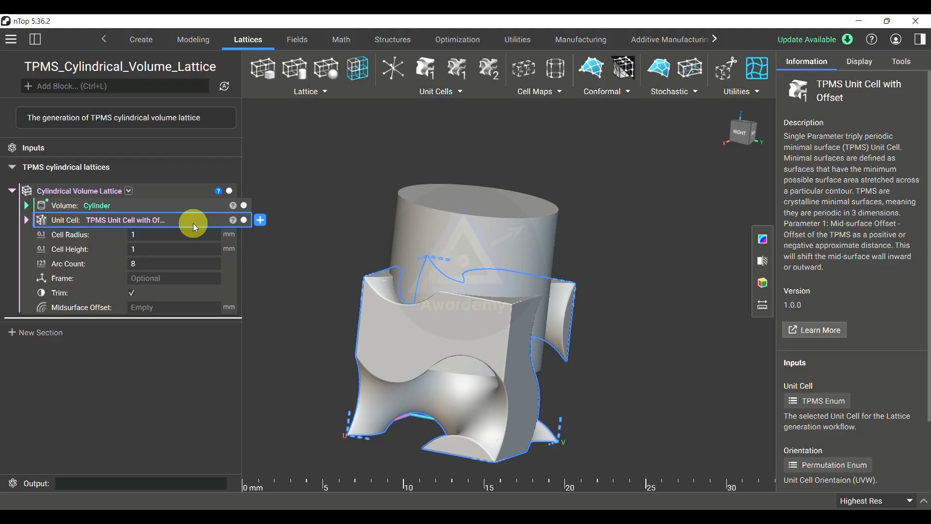
Step: Review the lattice's cell radius, cell height and arc count, and set its Midsurface Offset to 0.25 mm
click(187, 235)
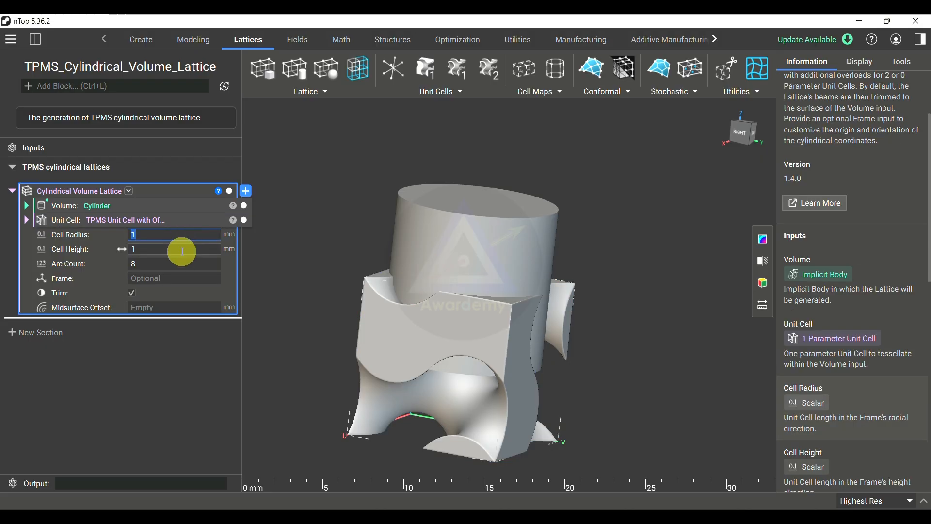
click(181, 250)
click(182, 264)
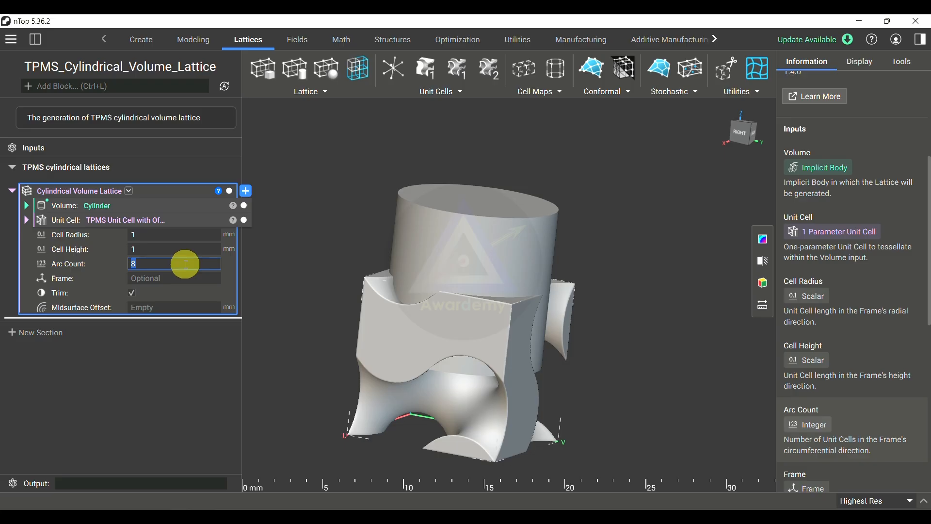
click(188, 306)
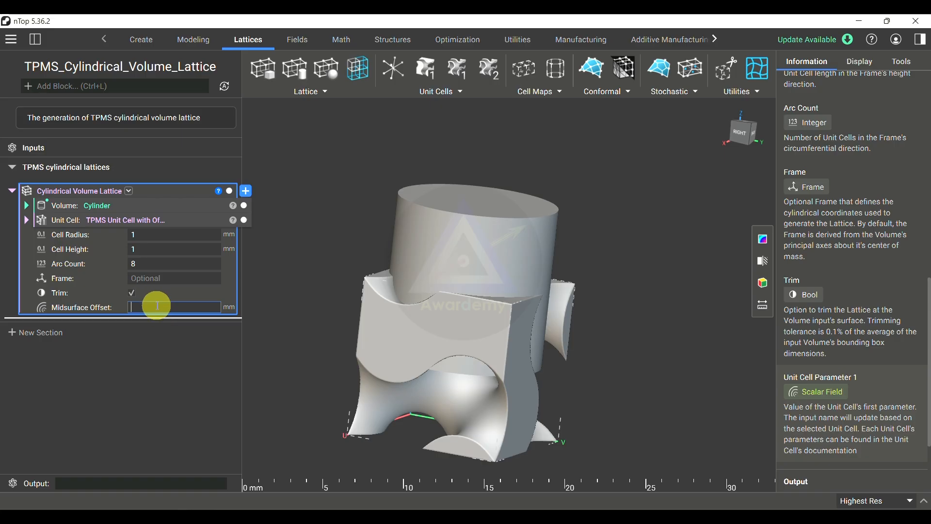
text(0.25)
key(Return)
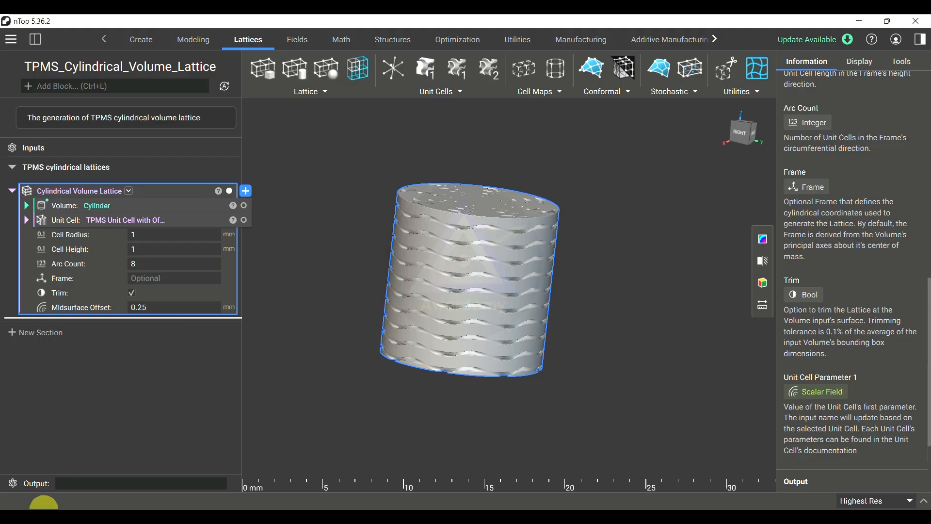
Step: Set the cylindrical lattice's Midsurface Offset to 0.1 mm
right_drag(583, 321, 373, 284)
scroll(489, 199, up, 3)
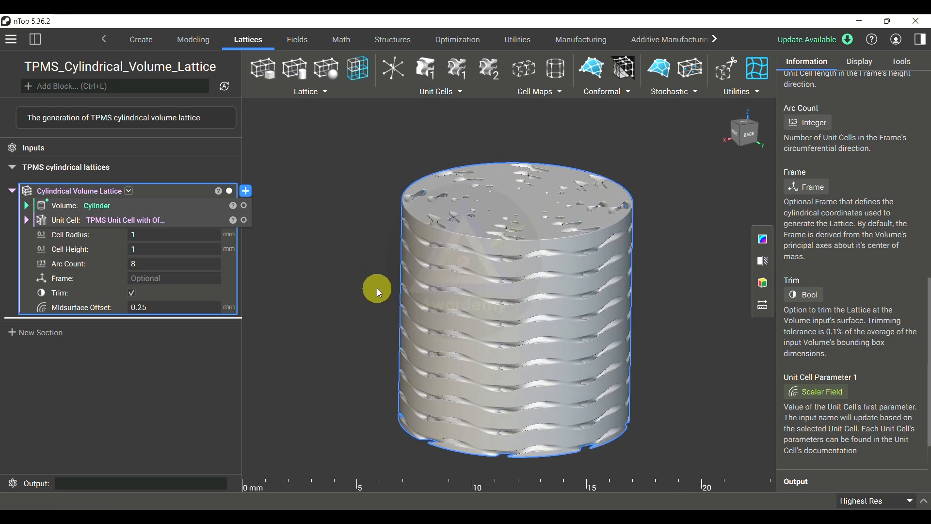
scroll(519, 251, up, 2)
scroll(520, 252, down, 1)
right_drag(495, 245, 555, 329)
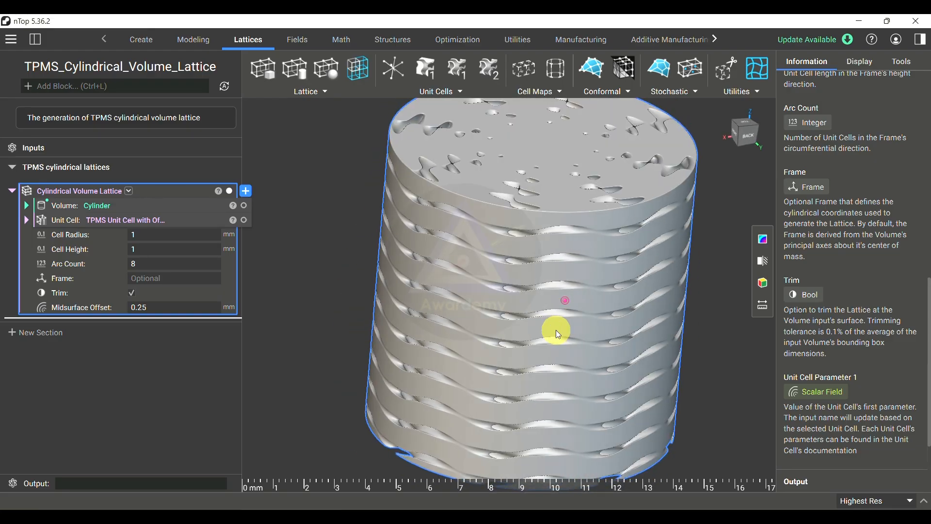
double_click(187, 309)
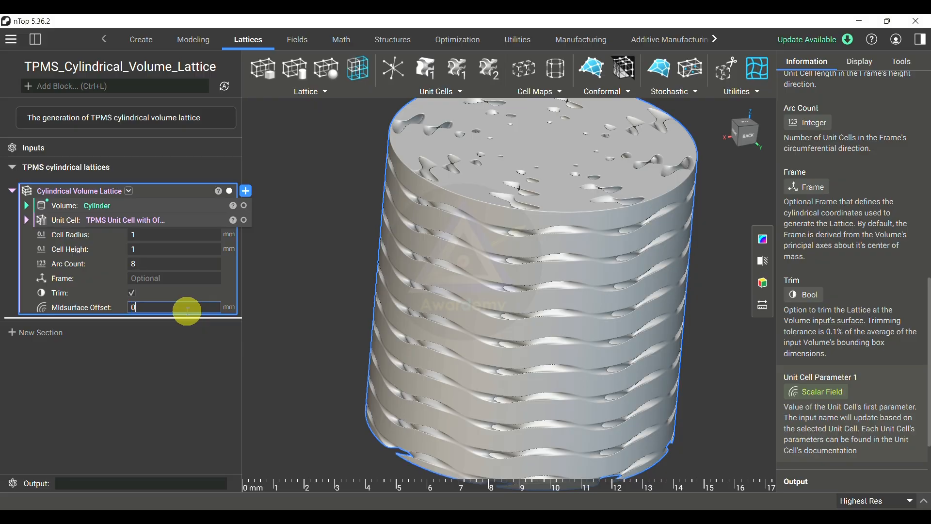
key(Return)
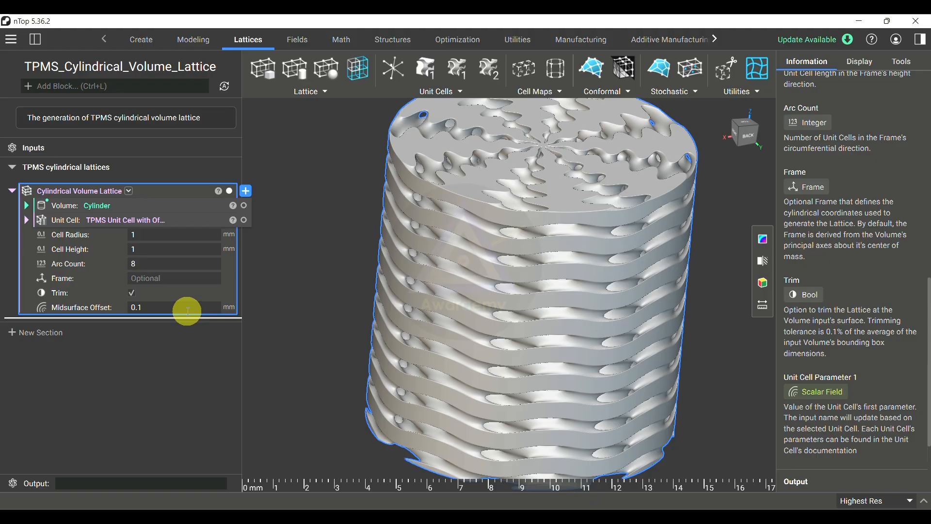
Step: Check the arc count against the lattice's top view and set the cell radius to 2 mm
right_drag(509, 328, 531, 378)
scroll(558, 142, down, 1)
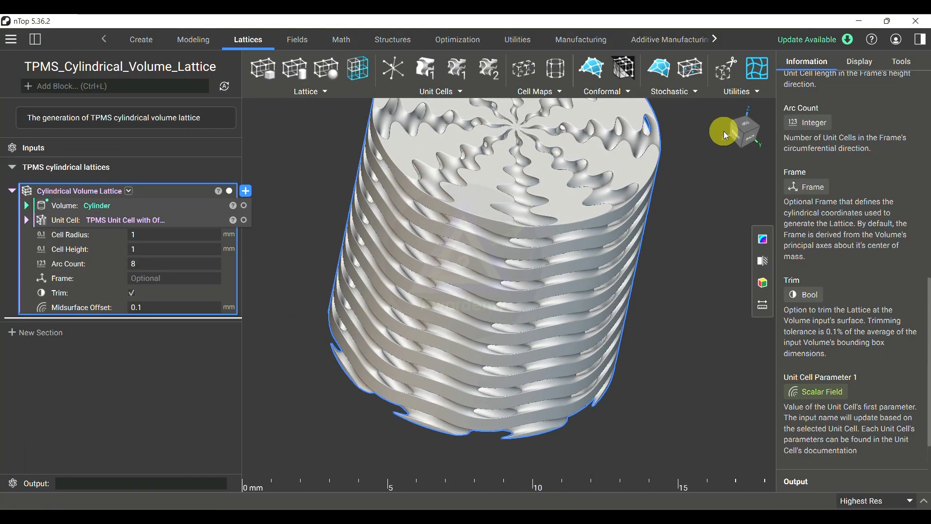
click(751, 125)
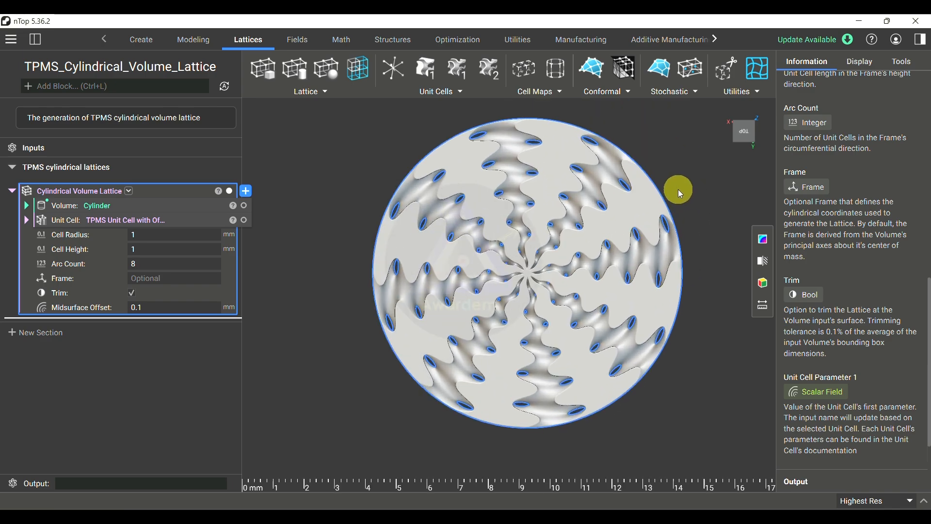
double_click(159, 264)
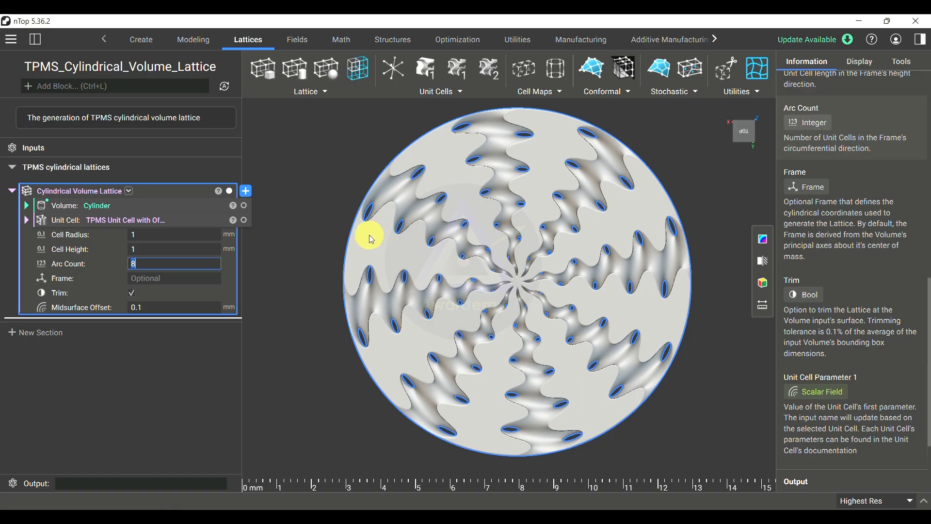
right_drag(508, 398, 501, 299)
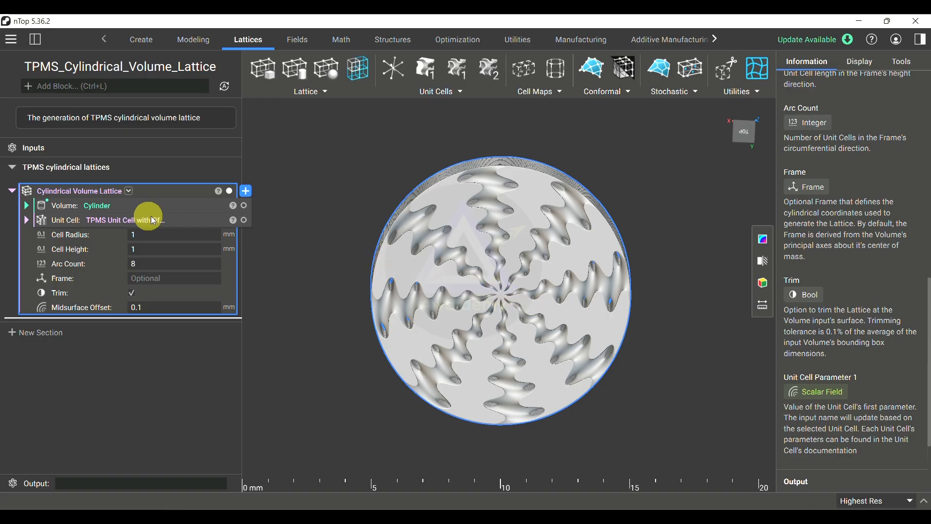
click(27, 205)
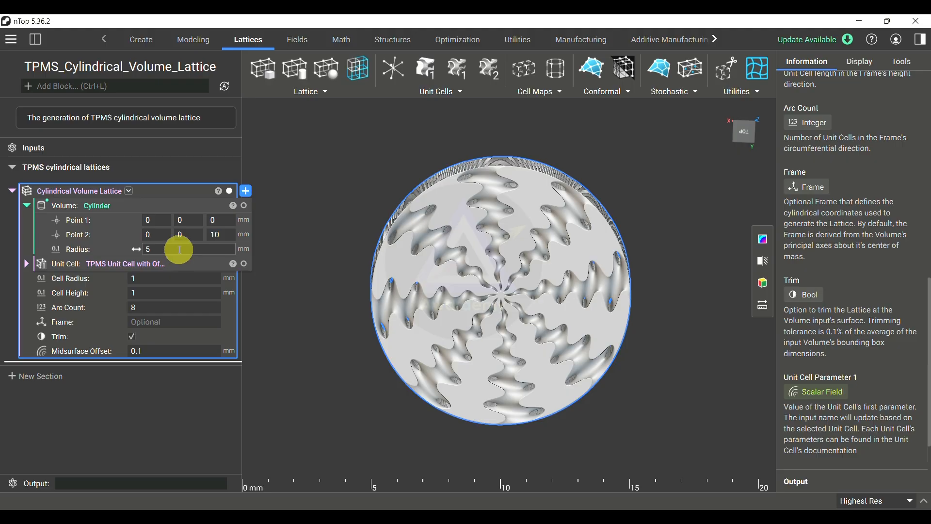
click(158, 277)
text(2)
key(Return)
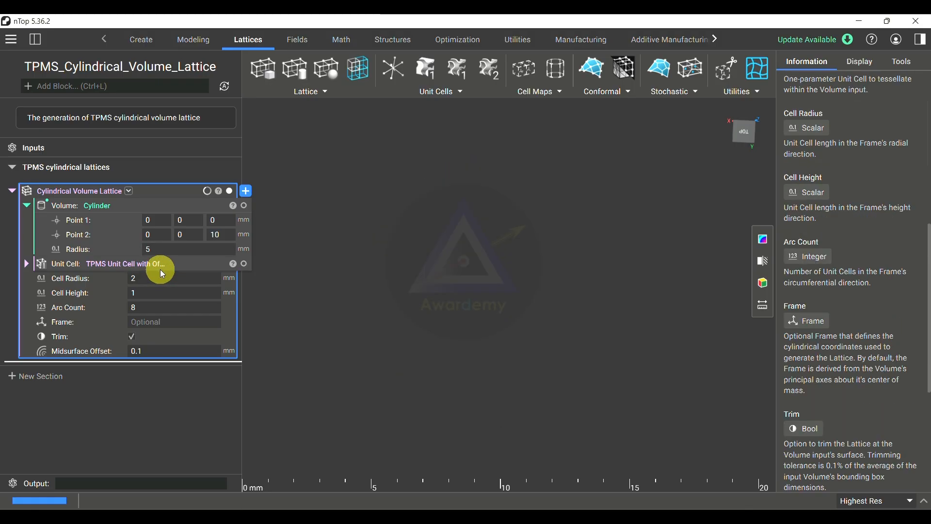
Step: Set the cylindrical lattice's cell height to 2 mm
right_drag(491, 372, 505, 349)
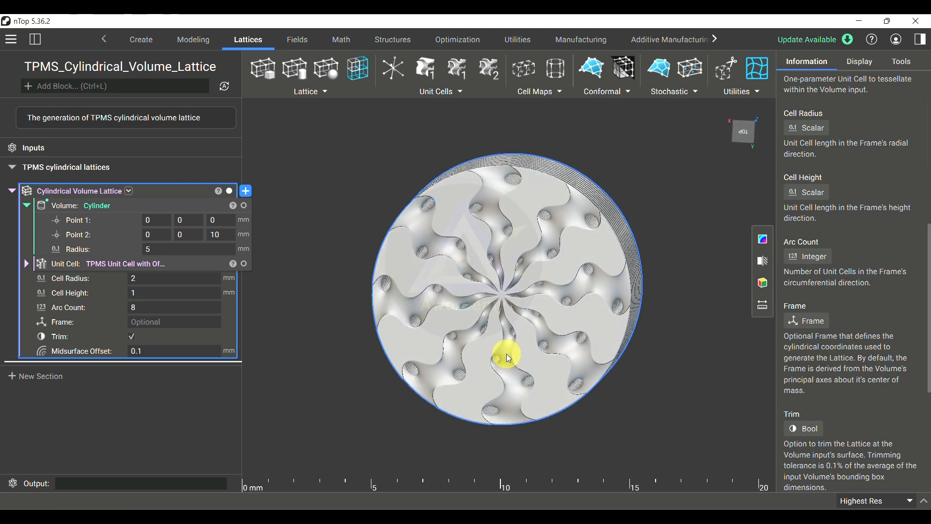
right_drag(428, 404, 461, 466)
scroll(645, 310, down, 2)
scroll(615, 422, up, 7)
double_click(173, 293)
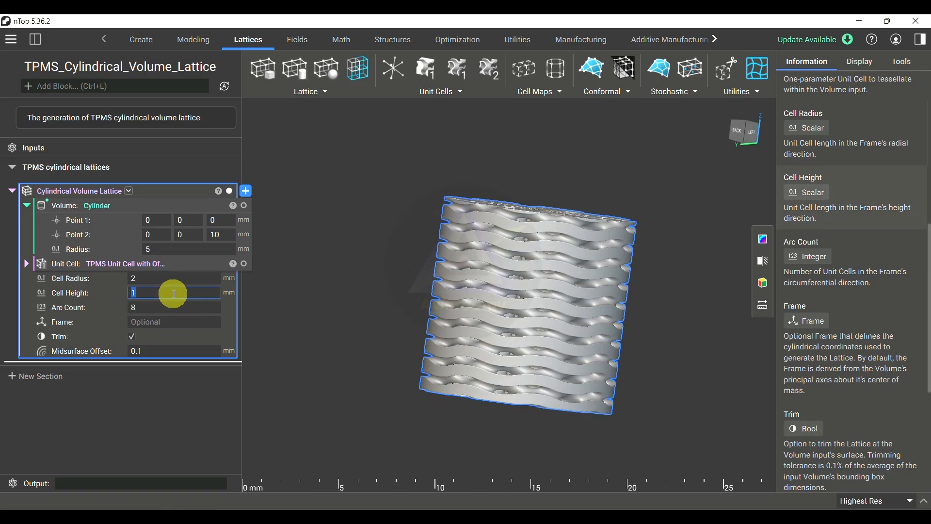
key(Return)
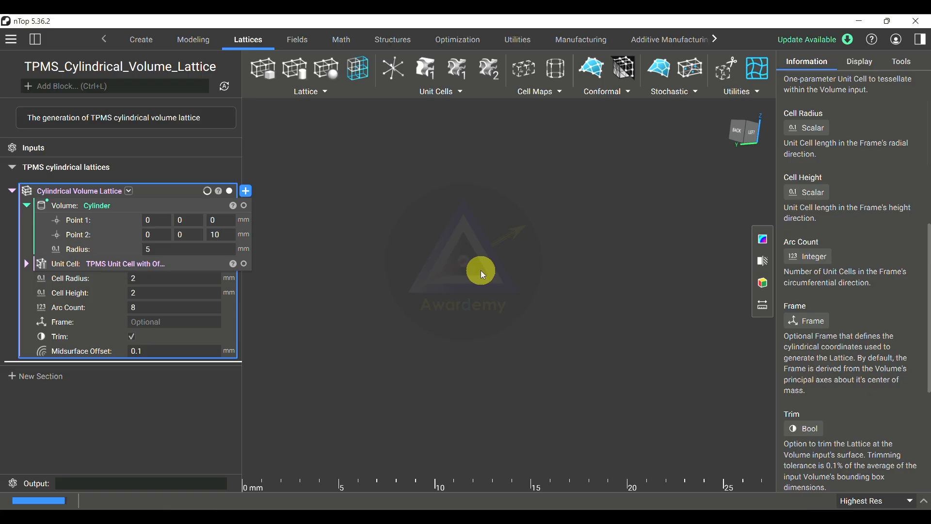
Step: Set the Z coordinate of the cylinder's Point 2 to 15 mm to make the lattice taller
right_drag(474, 318, 515, 370)
click(200, 265)
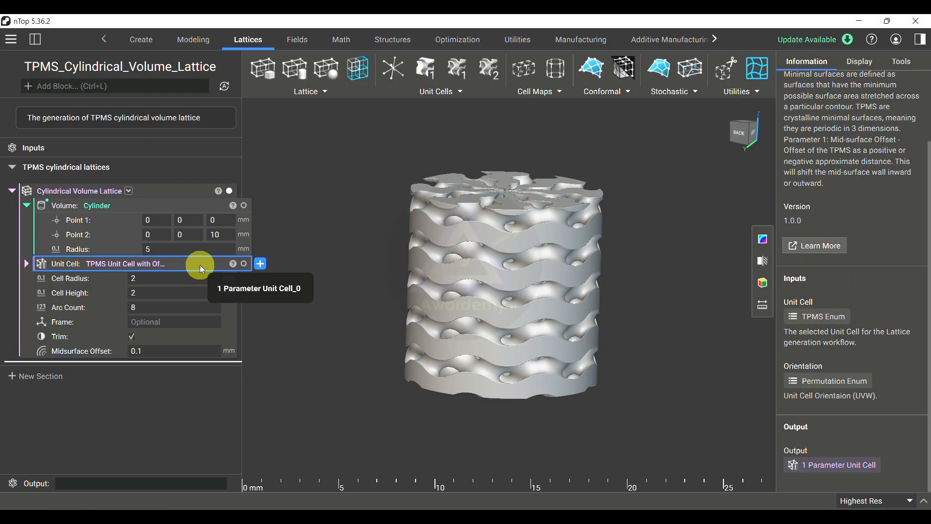
click(296, 211)
click(228, 234)
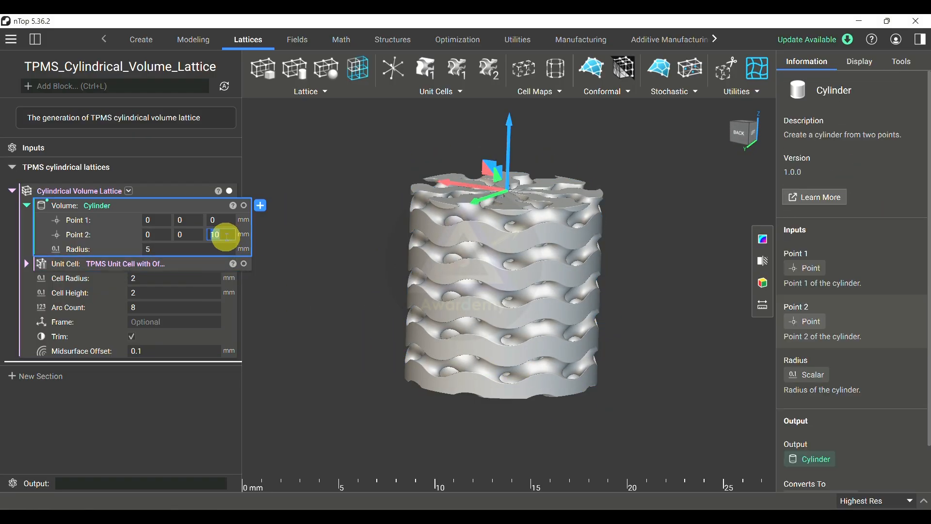
text(15)
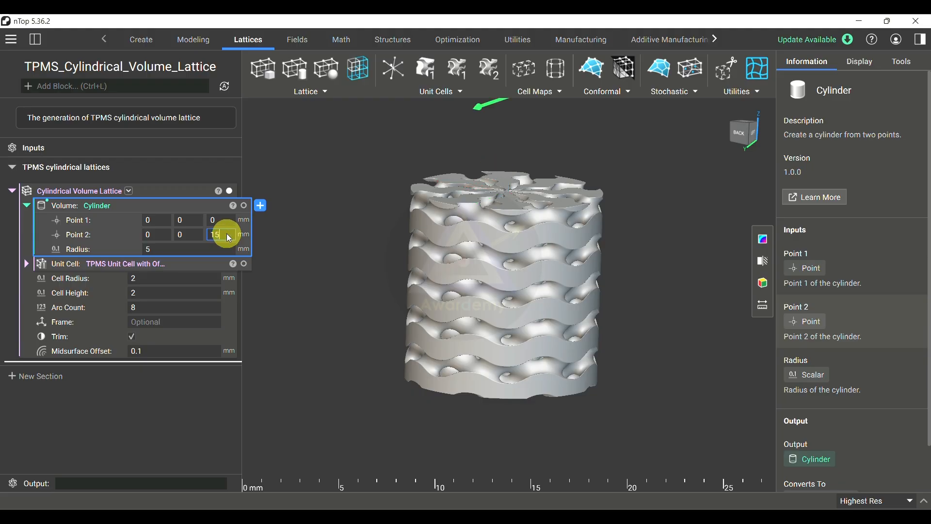
key(Return)
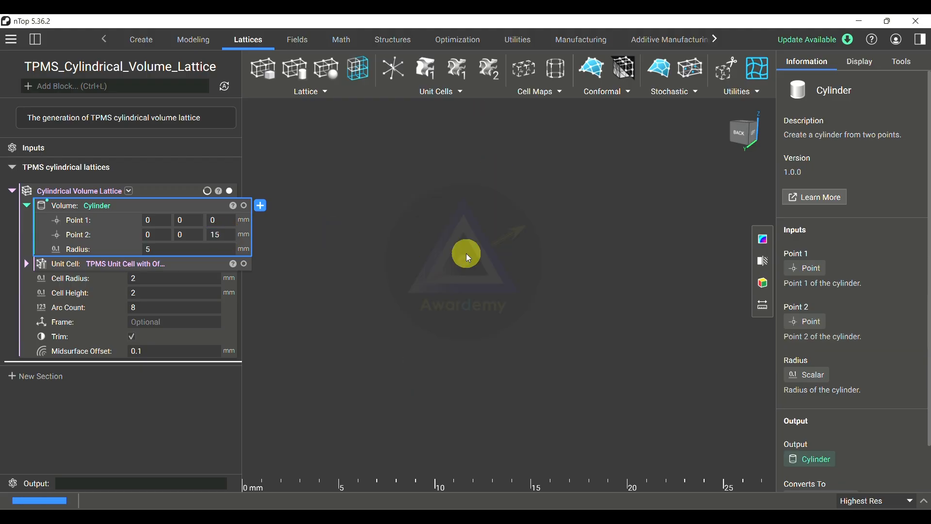
scroll(468, 253, down, 2)
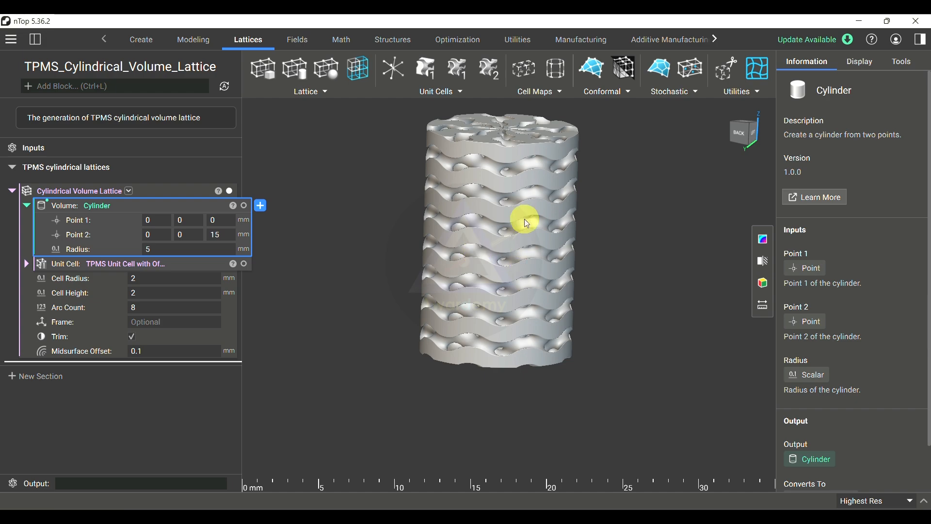
Step: Review the cylinder's height and radius and the lattice's cell radius, cell height, arc count and Midsurface Offset
right_drag(431, 348, 543, 339)
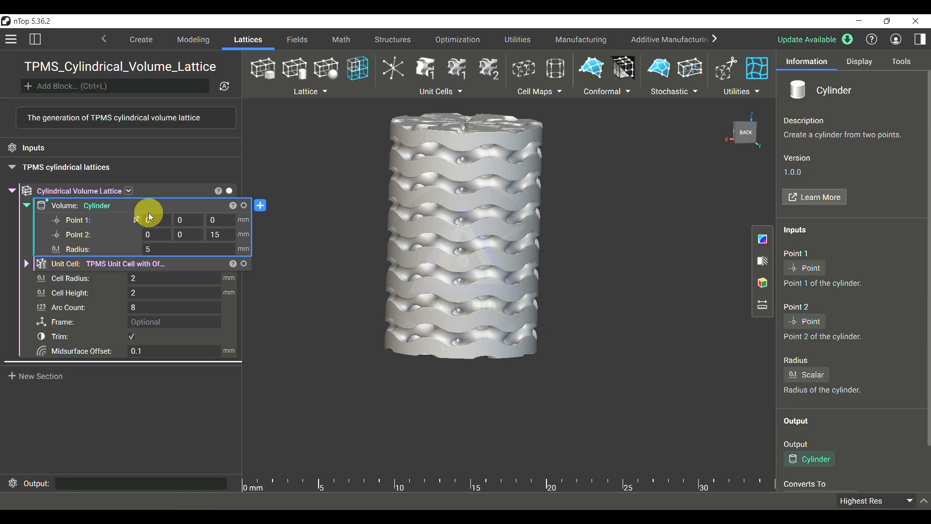
scroll(362, 118, up, 3)
scroll(364, 180, up, 2)
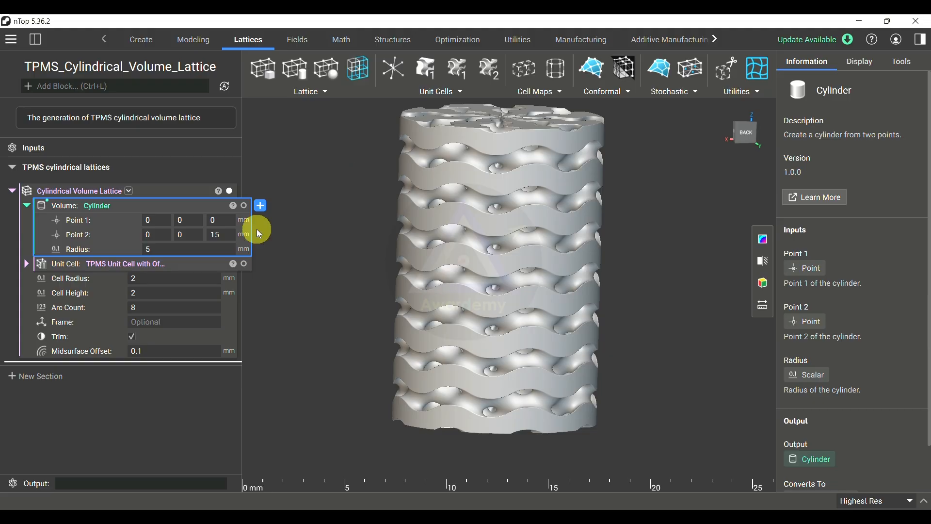
click(229, 235)
click(181, 248)
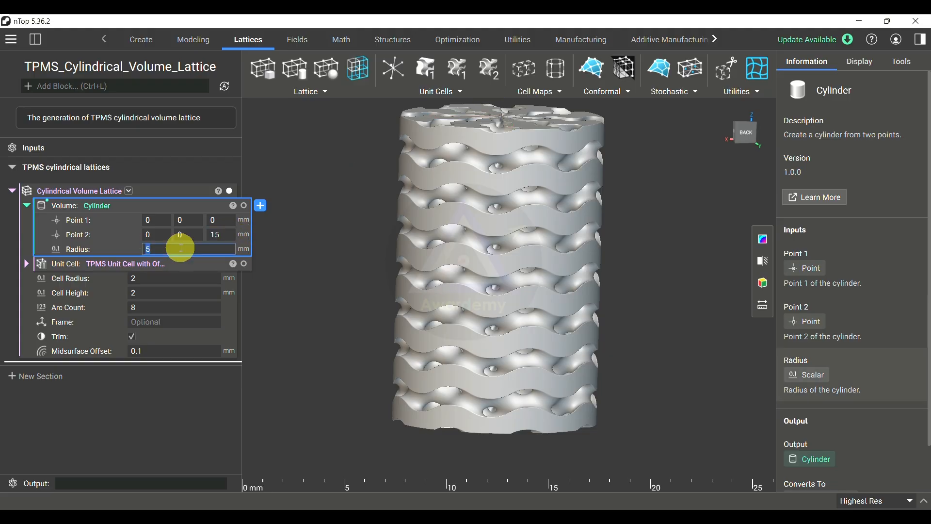
click(172, 279)
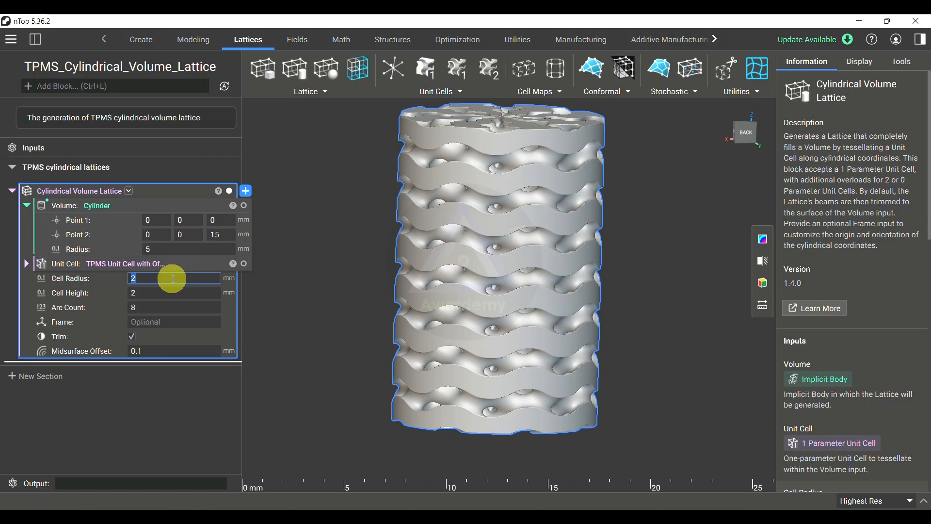
click(173, 293)
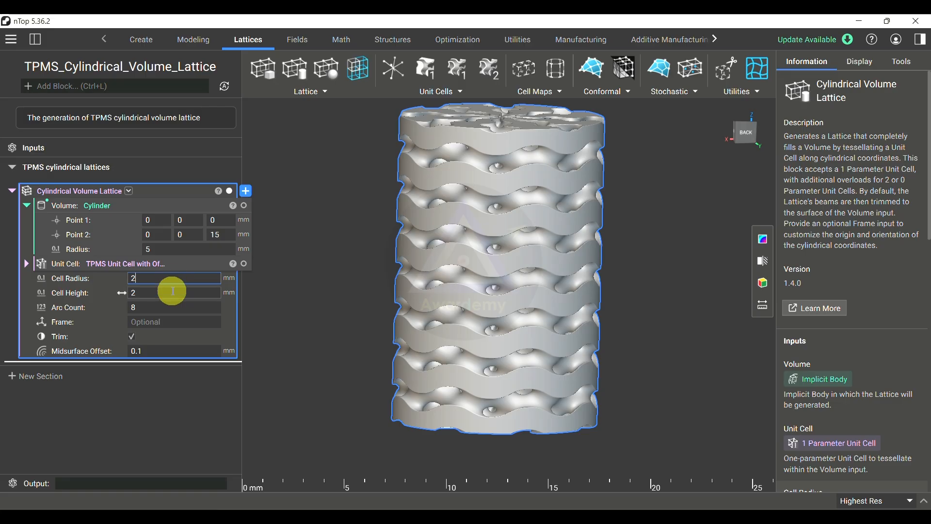
click(175, 306)
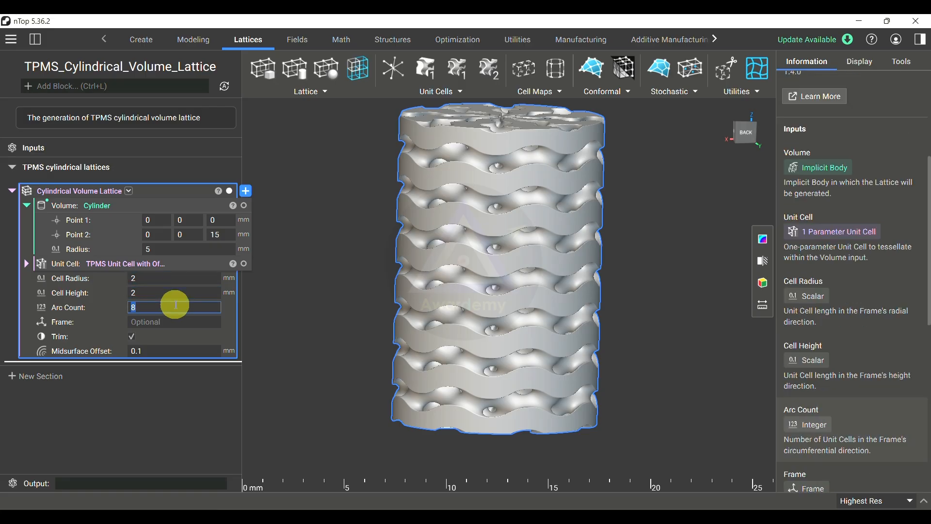
click(168, 351)
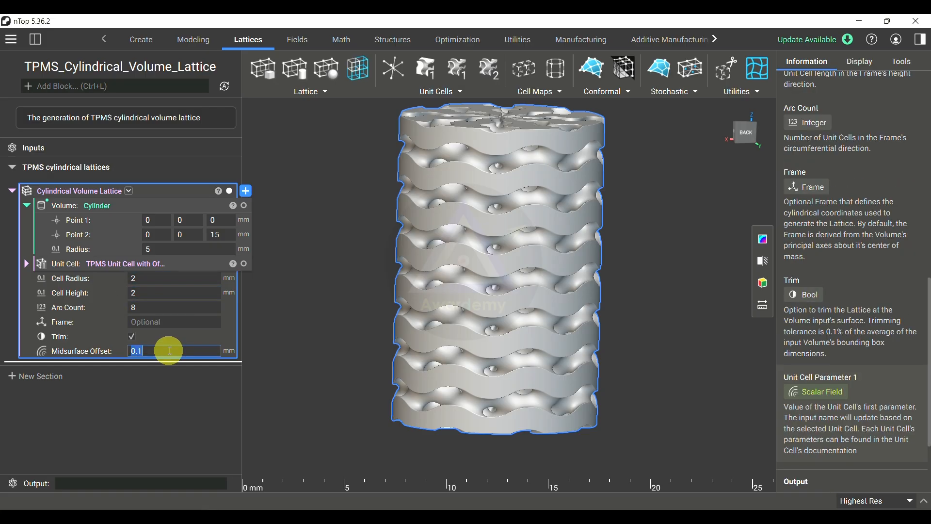
Step: Expand the lattice's TPMS unit cell inputs and change the unit cell type to Schwarz
click(27, 264)
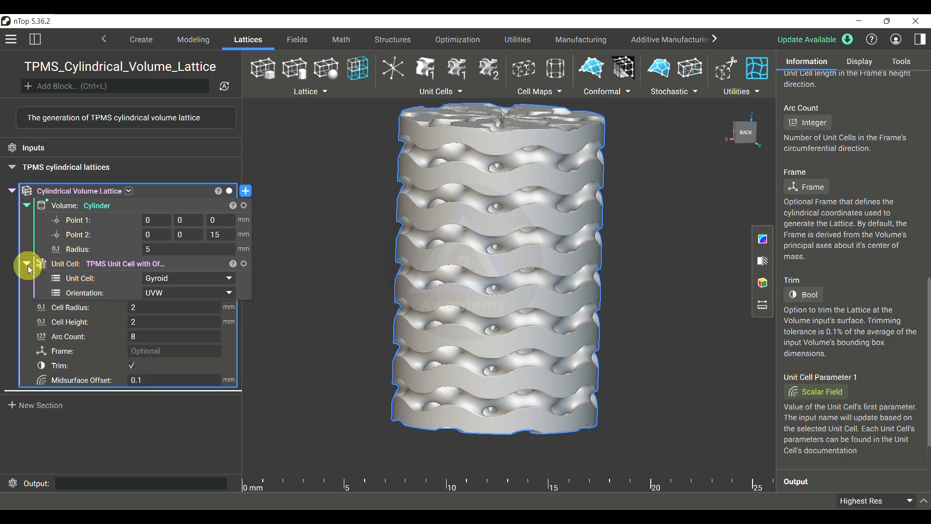
scroll(392, 113, up, 1)
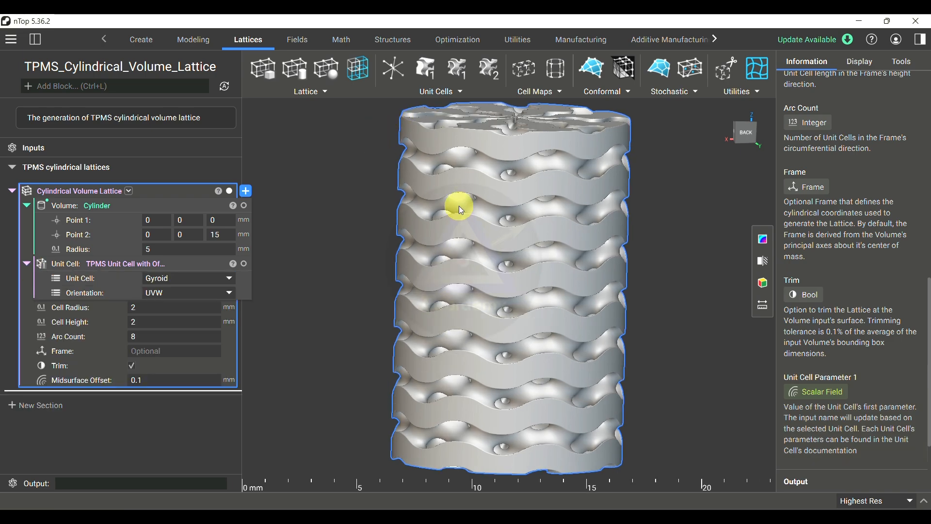
click(209, 278)
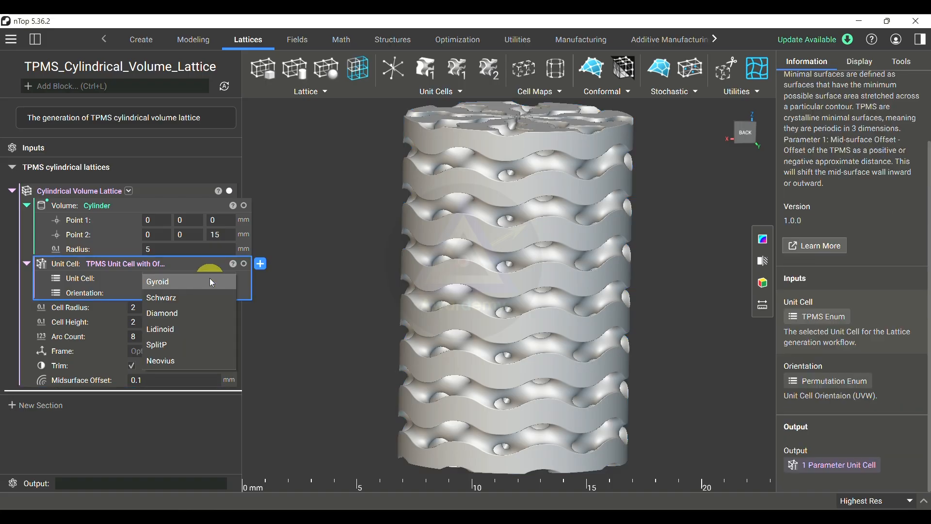
click(205, 297)
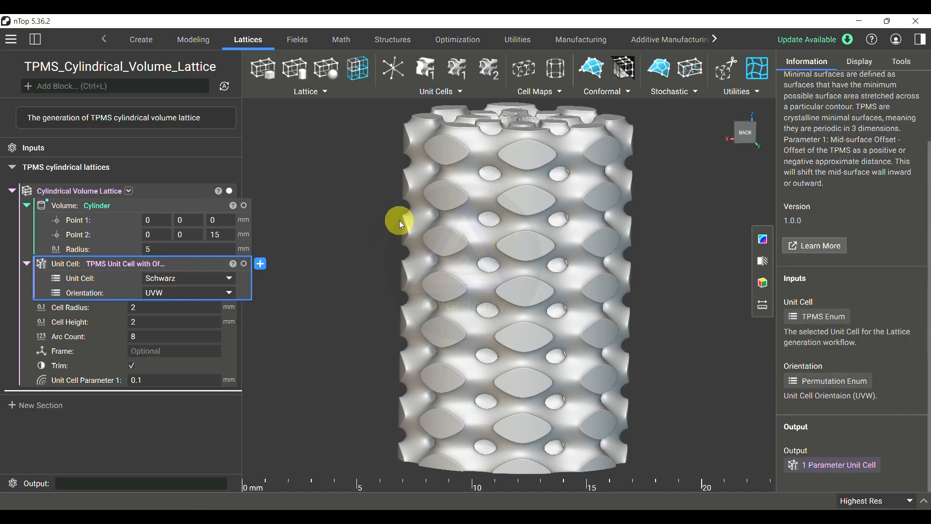
Step: Set the Z coordinate of the cylinder's Point 2 to 10 mm to shorten the lattice
right_drag(399, 220, 557, 114)
click(228, 234)
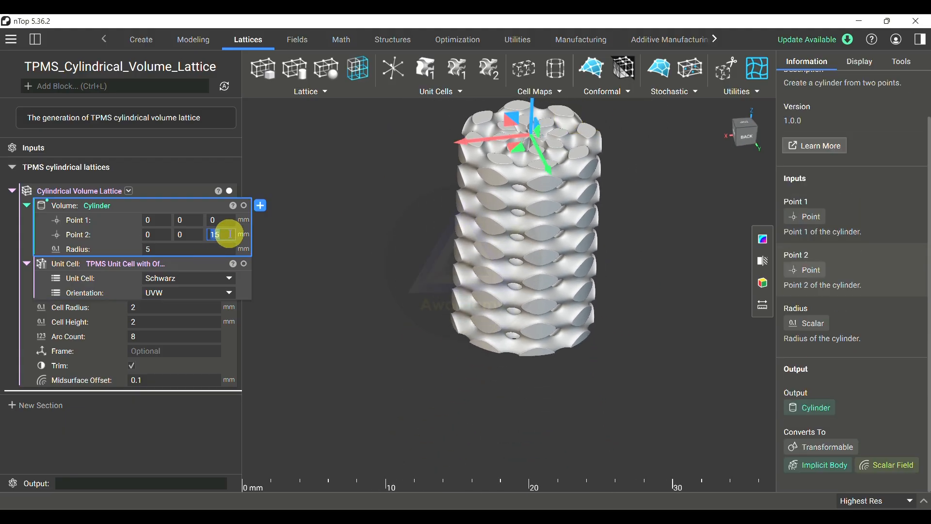
text(10)
key(Return)
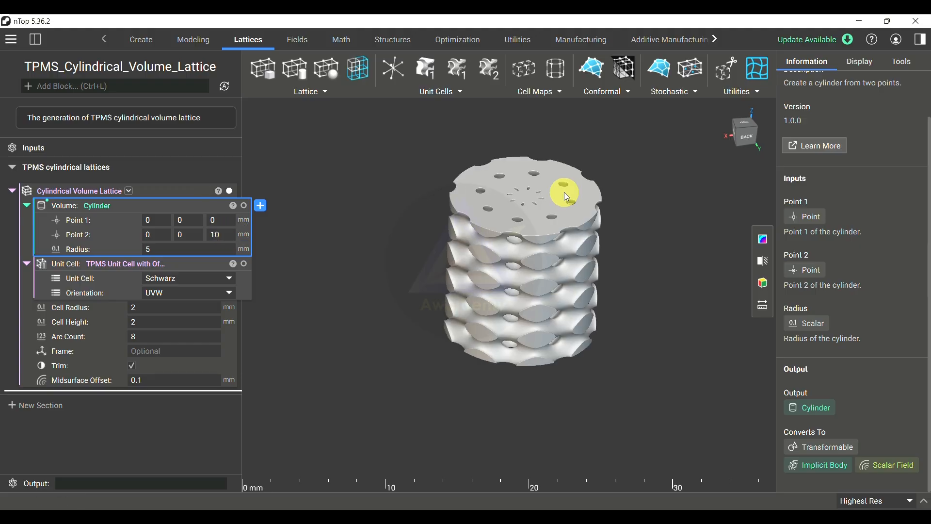
Step: Set the Cylindrical Volume Lattice's Midsurface Offset to 0.05 mm
right_drag(534, 311, 426, 276)
click(180, 378)
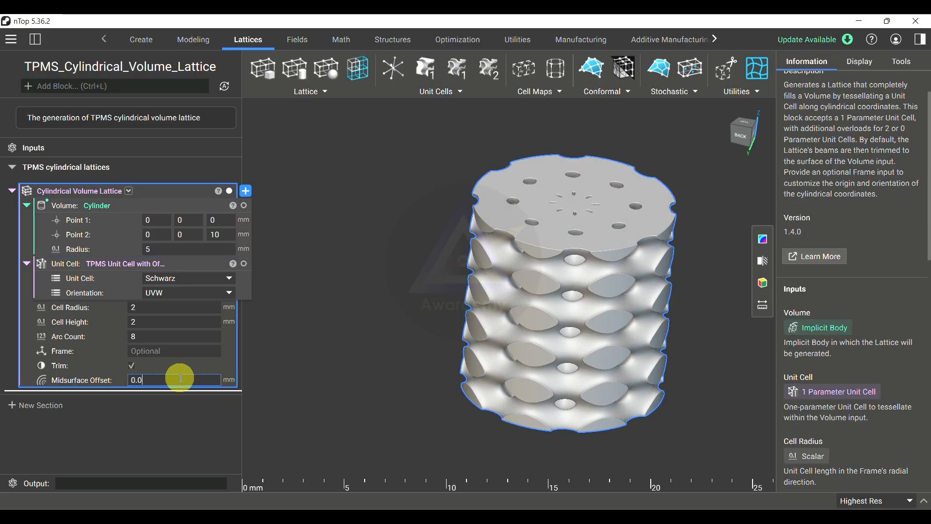
key(Return)
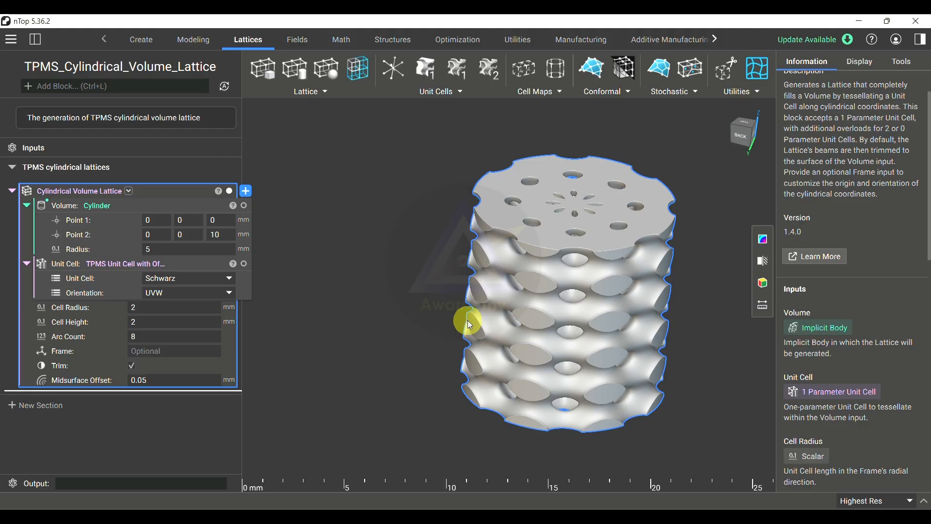
Step: Open the TPMS unit cell's display settings and set its preview Midsurface Offset to about -0.69 mm
right_drag(463, 322, 567, 337)
click(859, 61)
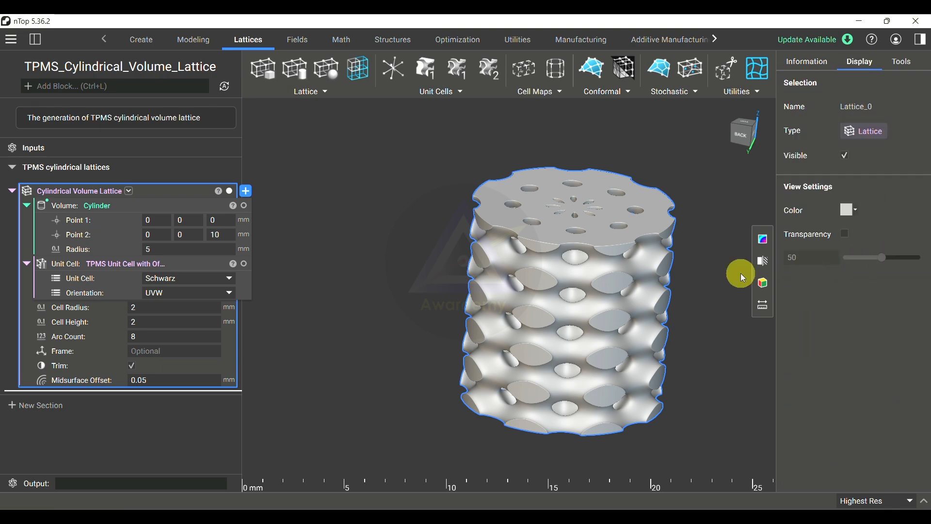
click(95, 268)
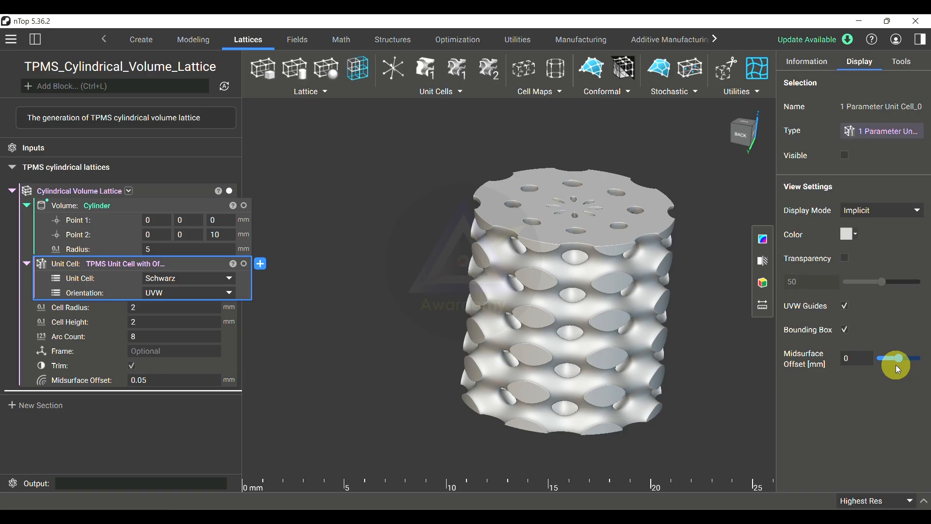
mouse_move(895, 365)
mouse_down()
mouse_move(910, 360)
mouse_move(895, 357)
mouse_up()
click(708, 370)
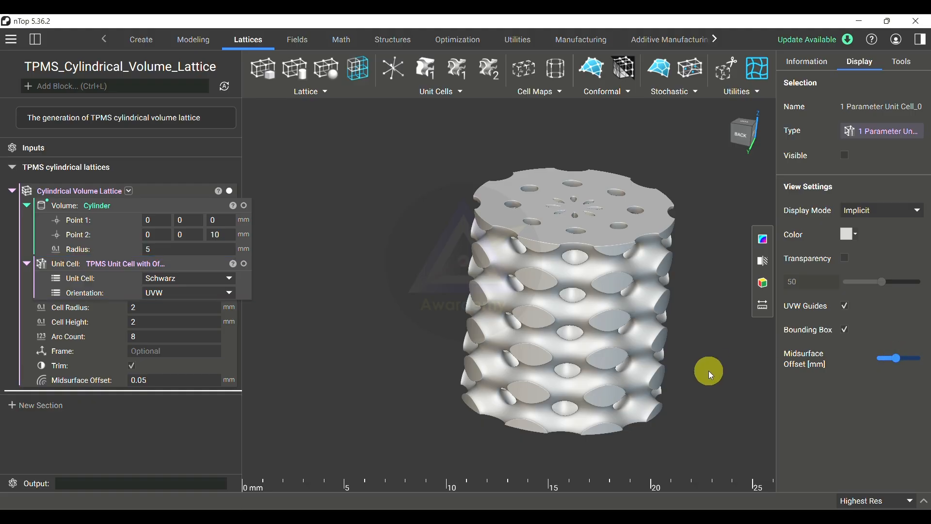
Step: Change the TPMS unit cell type to Diamond and inspect the resulting cylindrical lattice
right_drag(704, 398, 641, 382)
click(190, 275)
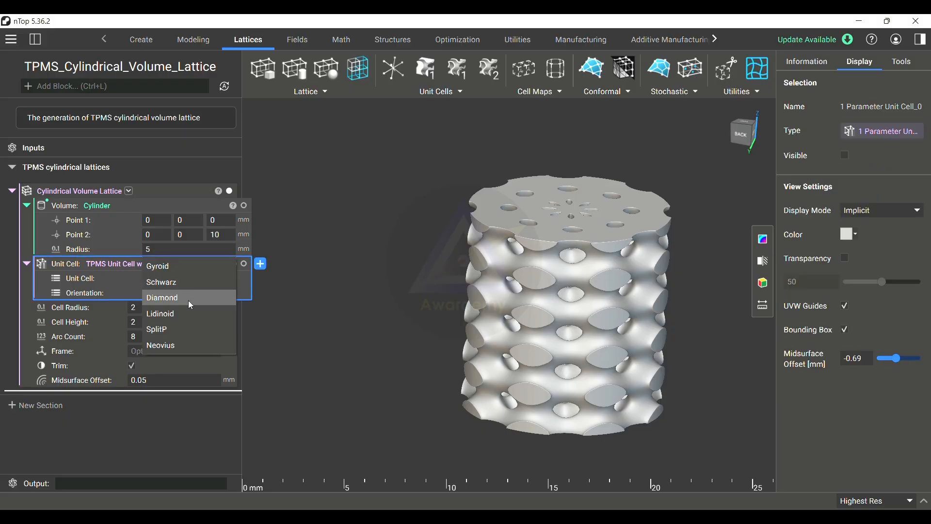
click(188, 299)
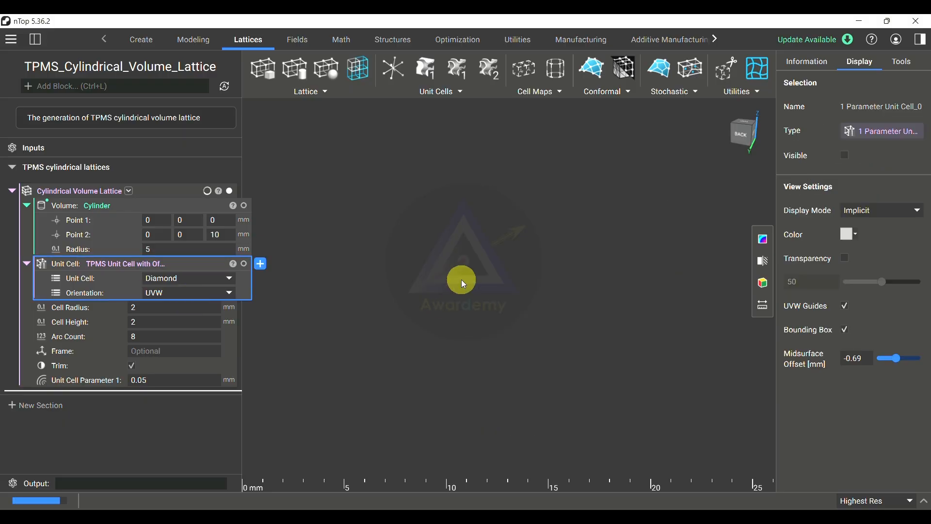
right_drag(461, 280, 538, 380)
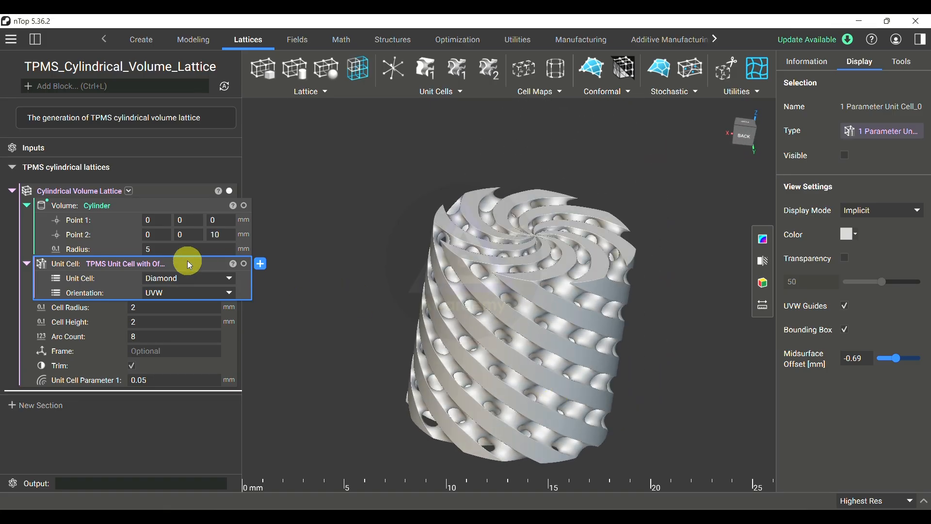
Step: Collapse the TPMS unit cell and Cylinder inputs inside the Cylindrical Volume Lattice block
click(26, 263)
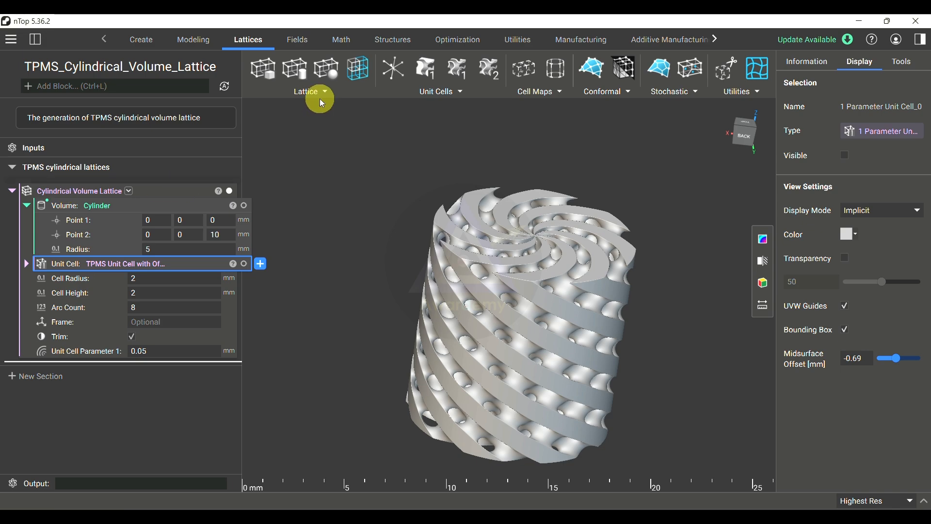
click(308, 212)
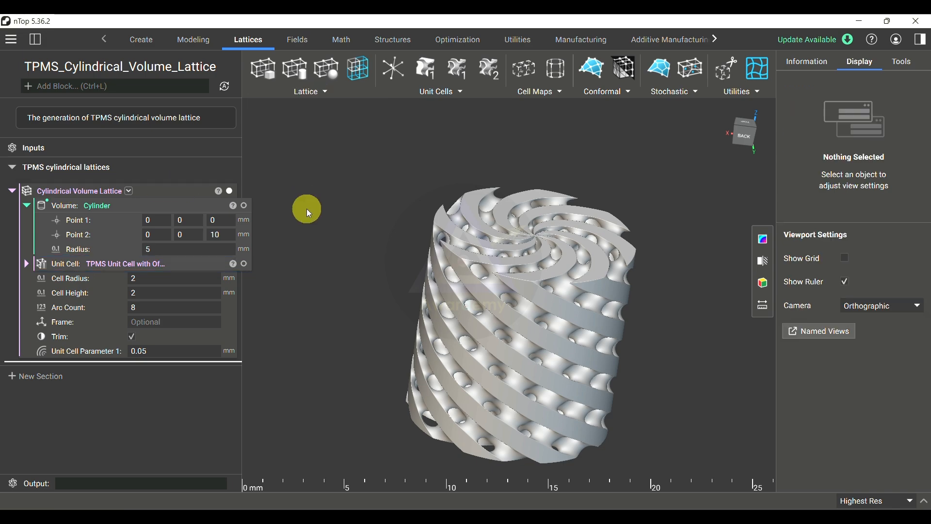
click(25, 206)
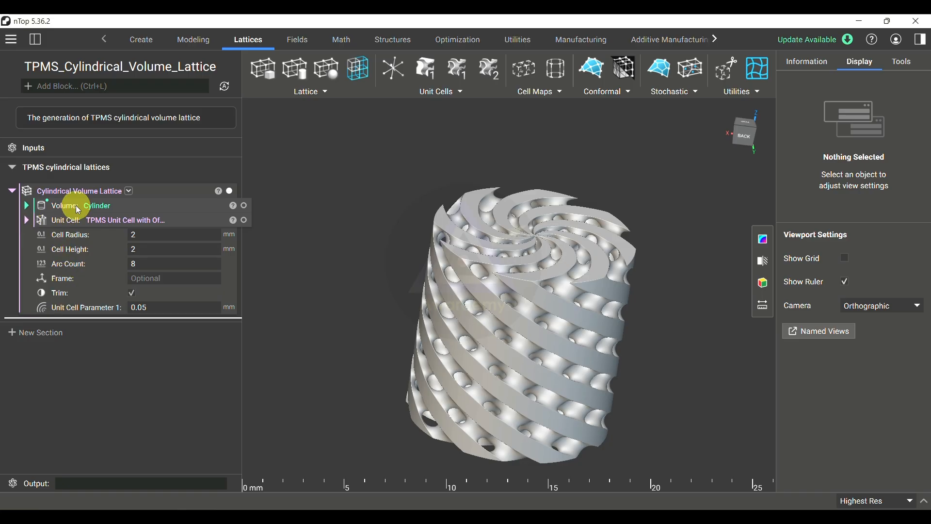
click(419, 93)
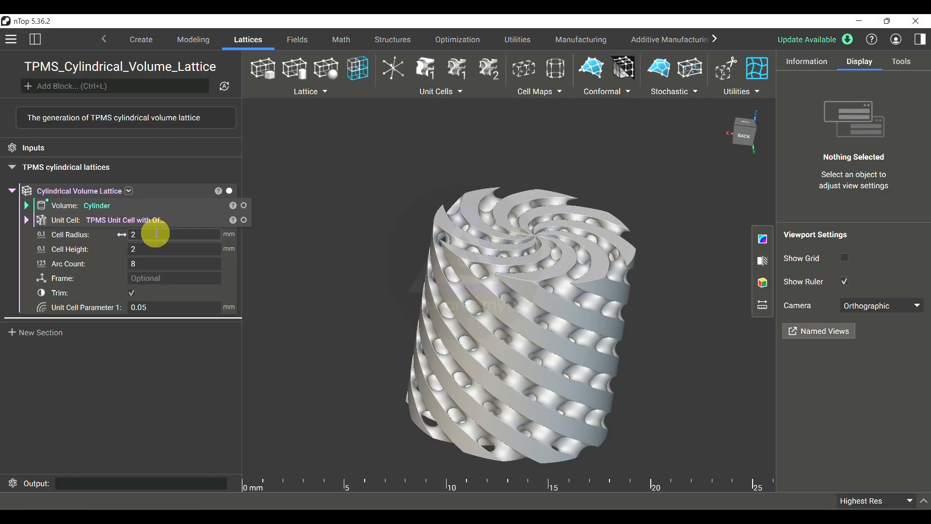
Step: Examine the Diamond cylindrical lattice from a straight side view and from an angled view showing its end face
click(158, 307)
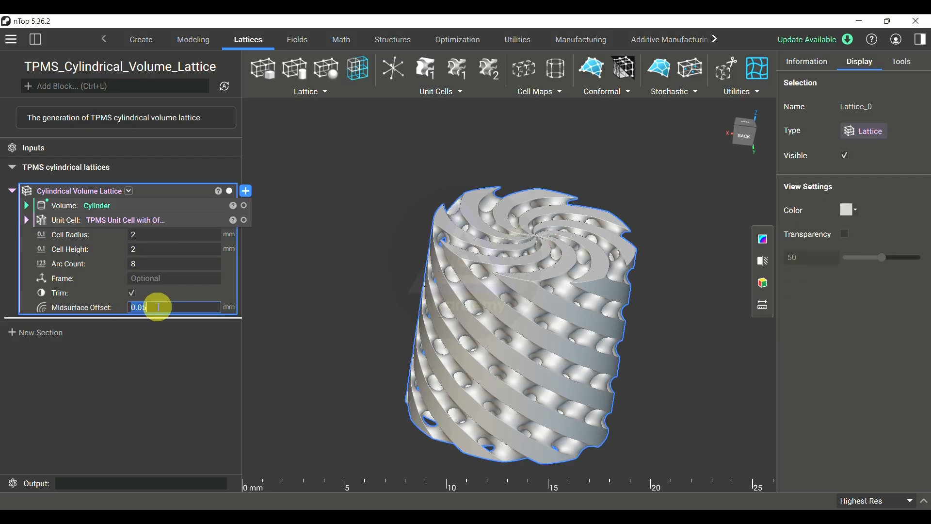
click(757, 139)
right_drag(669, 169, 711, 271)
click(729, 121)
click(731, 123)
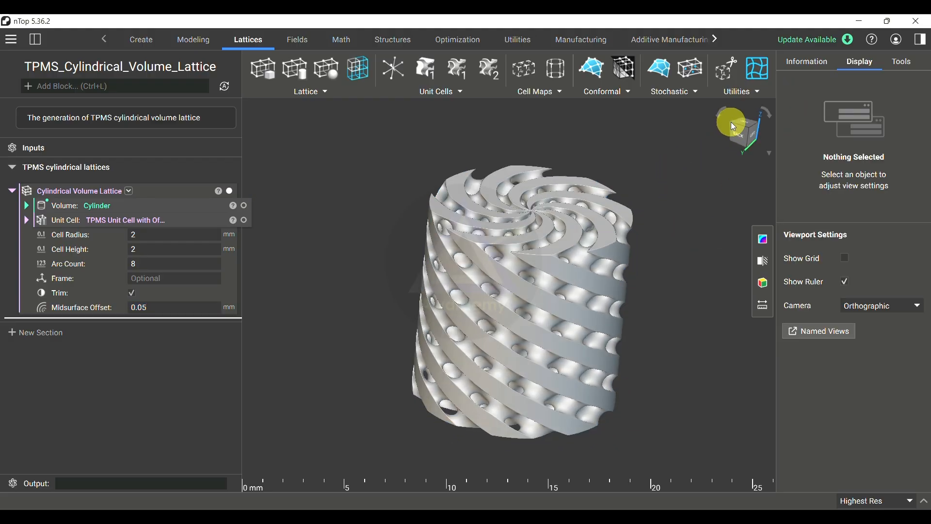
click(736, 135)
scroll(597, 232, up, 2)
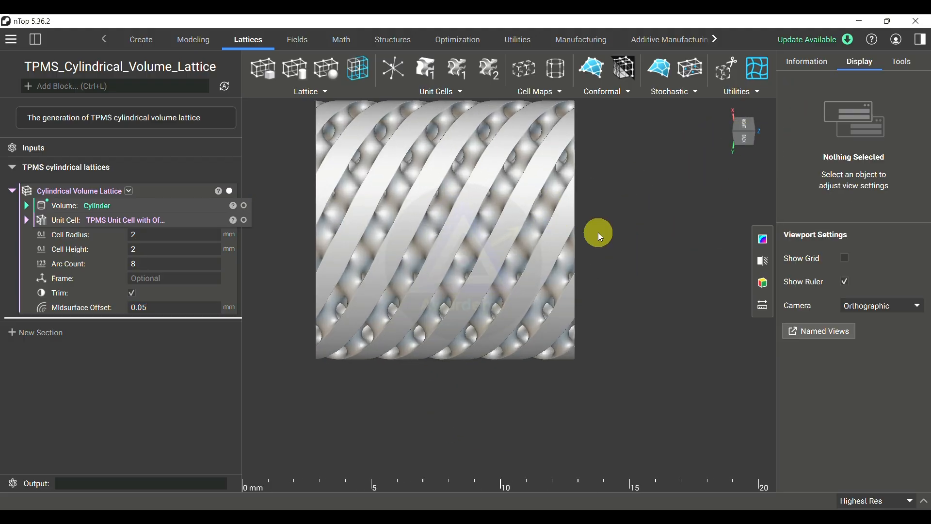
scroll(589, 223, up, 2)
scroll(405, 206, down, 1)
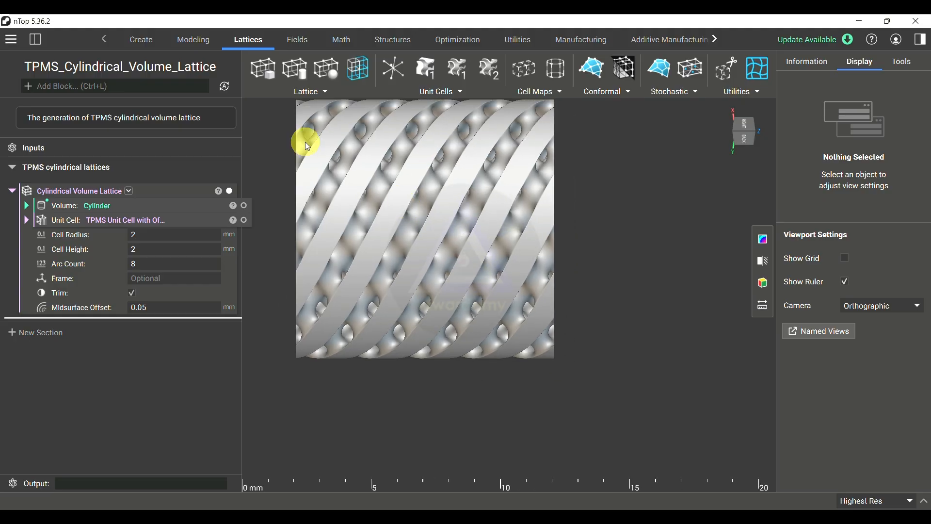
scroll(305, 142, down, 1)
scroll(283, 115, up, 2)
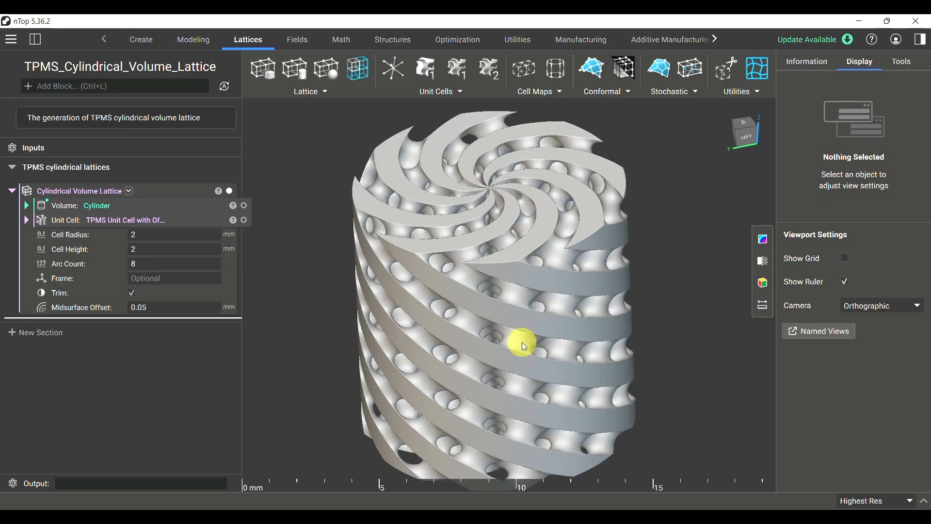